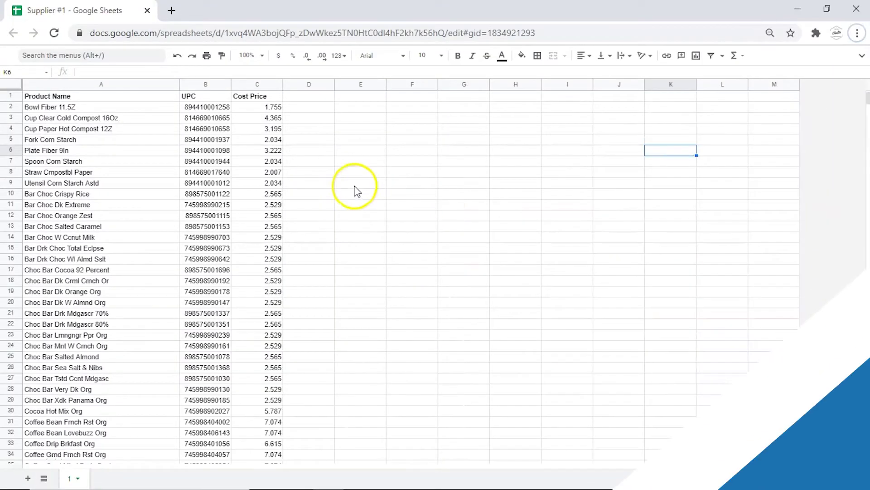
Step: Bring up the Supplier #1 spreadsheet with its Product Name, UPC and Cost Price columns
{"action": "left_click", "coordinate": [355, 186]}
Step: Scroll through the supplier rows and point out the Product Name, UPC and Cost Price headers
{"action": "scroll", "coordinate": [356, 186], "scroll_direction": "down", "scroll_amount": 8}
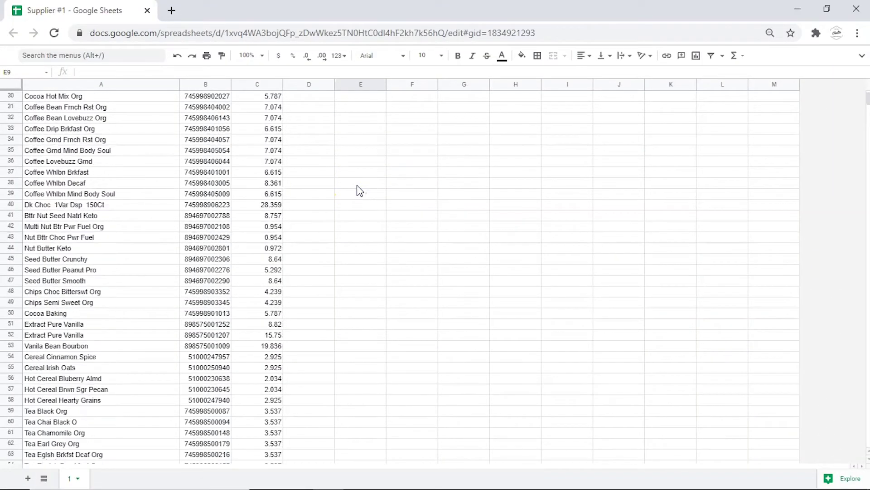
{"action": "scroll", "coordinate": [358, 189], "scroll_direction": "down", "scroll_amount": 20}
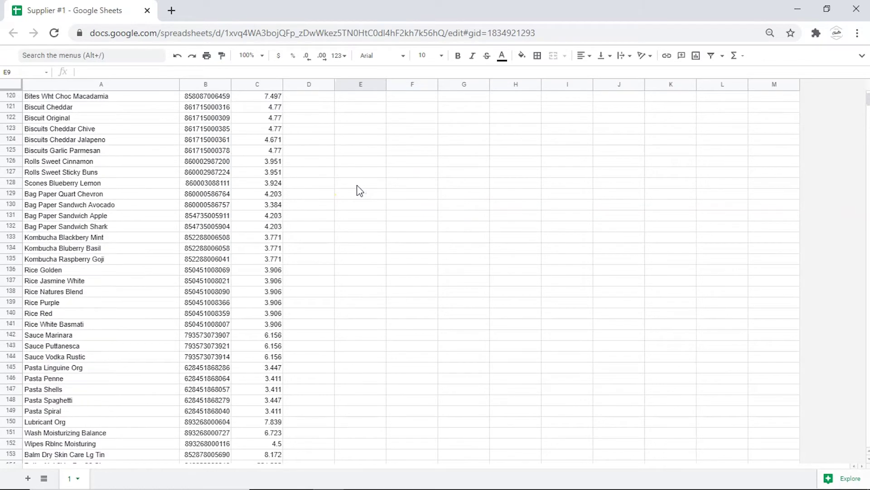
{"action": "scroll", "coordinate": [359, 189], "scroll_direction": "down", "scroll_amount": 8}
{"action": "scroll", "coordinate": [358, 190], "scroll_direction": "up", "scroll_amount": 5}
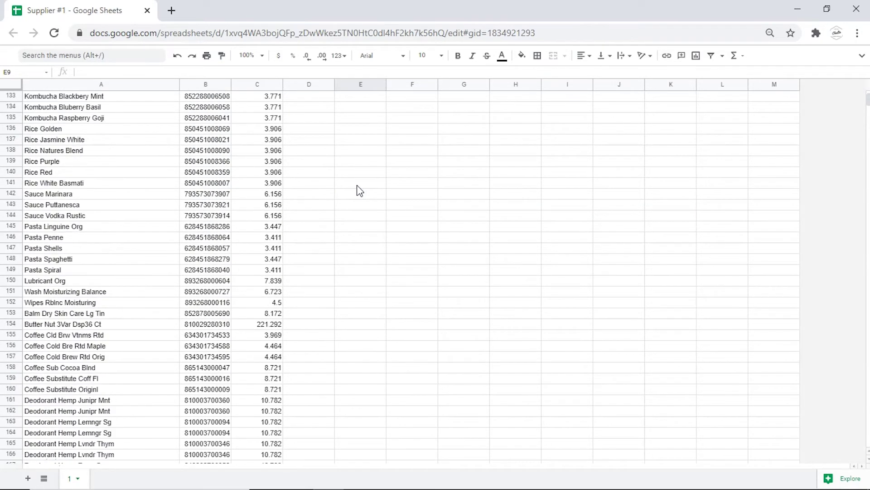
{"action": "scroll", "coordinate": [358, 189], "scroll_direction": "up", "scroll_amount": 12}
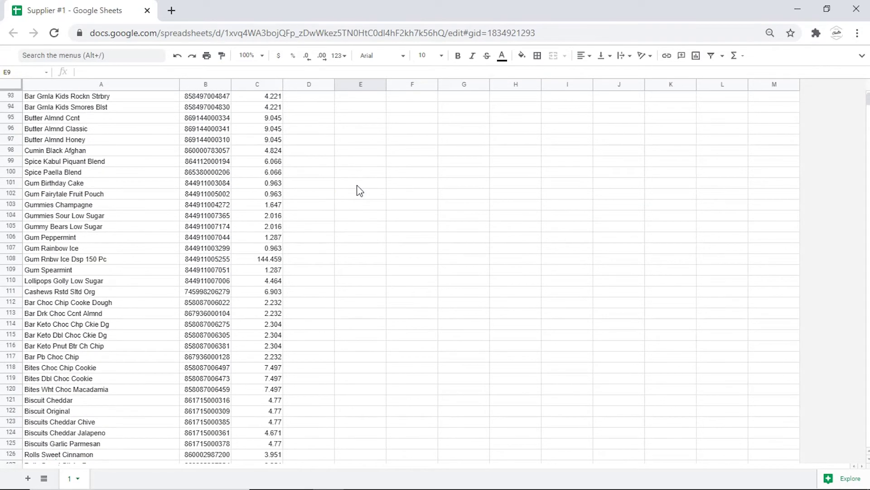
{"action": "scroll", "coordinate": [360, 190], "scroll_direction": "up", "scroll_amount": 20}
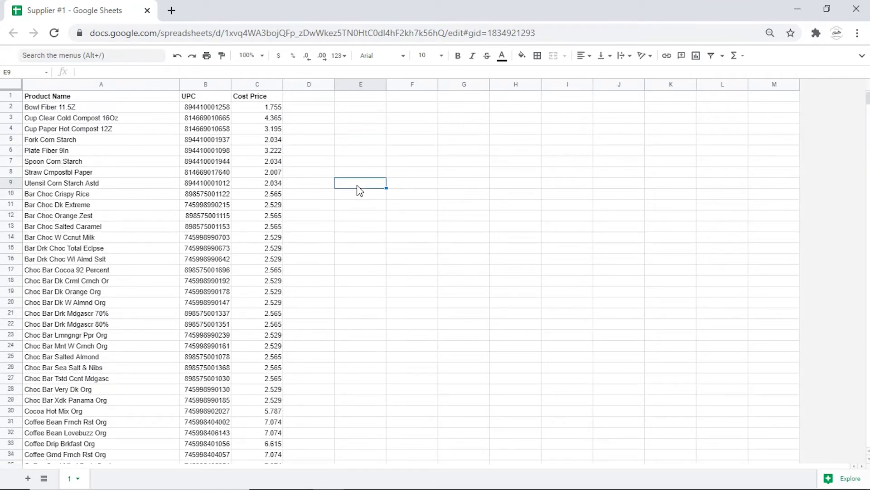
{"action": "left_click", "coordinate": [83, 95]}
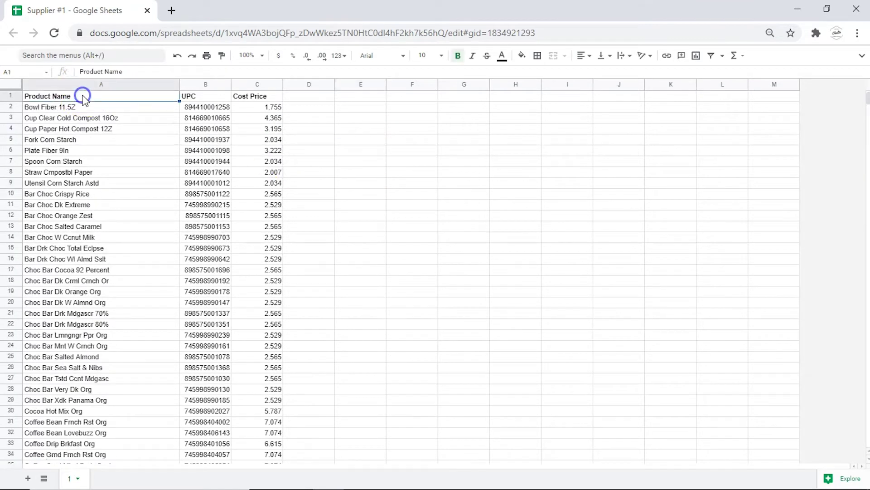
{"action": "left_click", "coordinate": [185, 99]}
{"action": "left_click", "coordinate": [272, 97]}
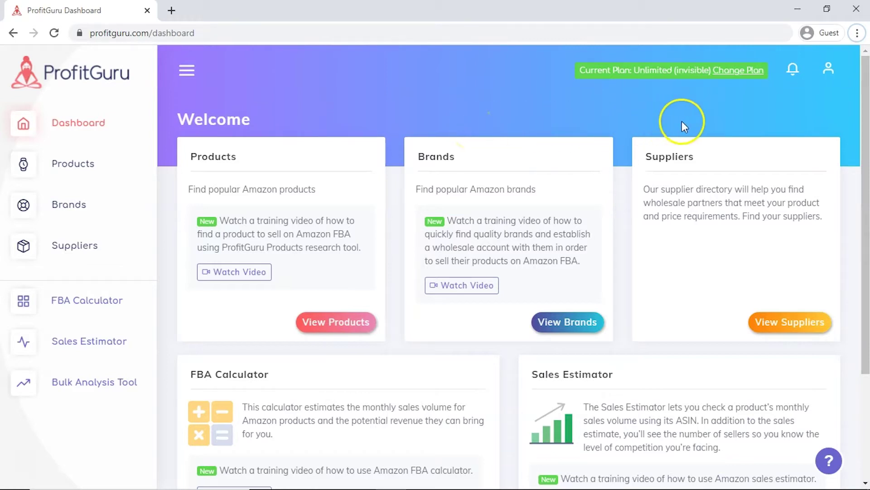
Step: Change Shipping To Amazon Price Per Lb from 0.00 to .20 in profile settings and save
{"action": "left_click", "coordinate": [828, 71]}
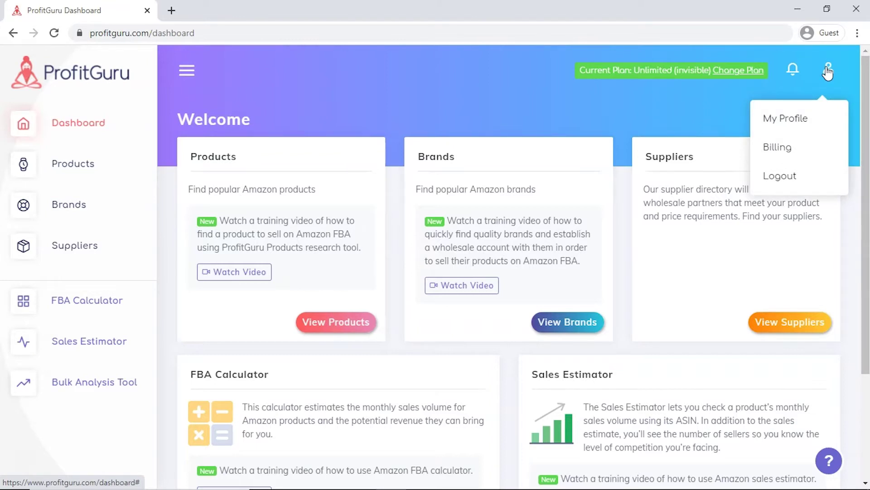
{"action": "left_click", "coordinate": [813, 115]}
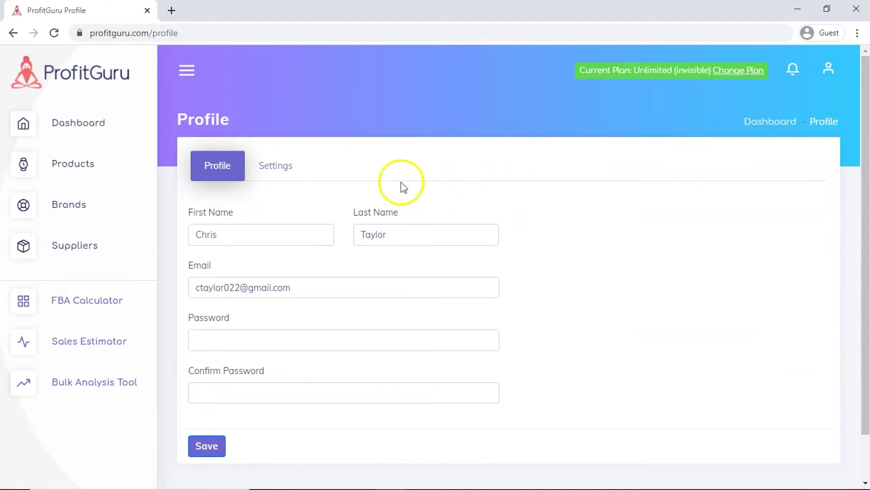
{"action": "left_click", "coordinate": [277, 168]}
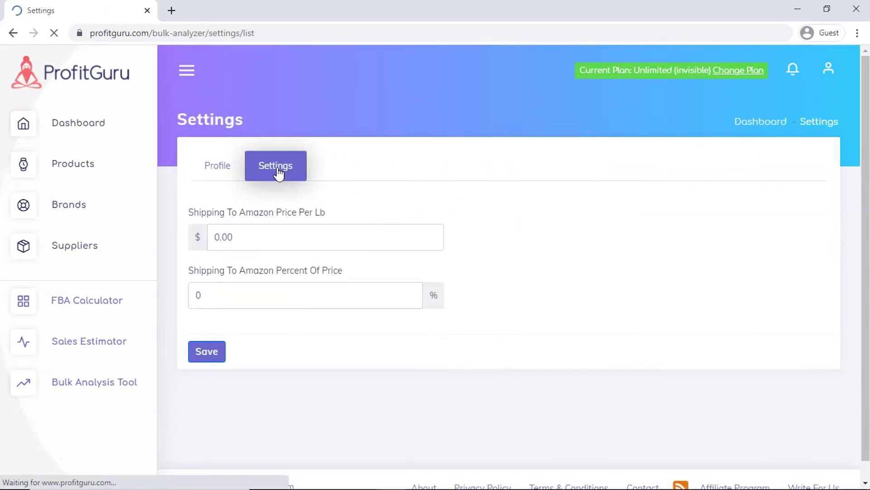
{"action": "left_click", "coordinate": [258, 238]}
{"action": "key", "text": "ctrl+a"}
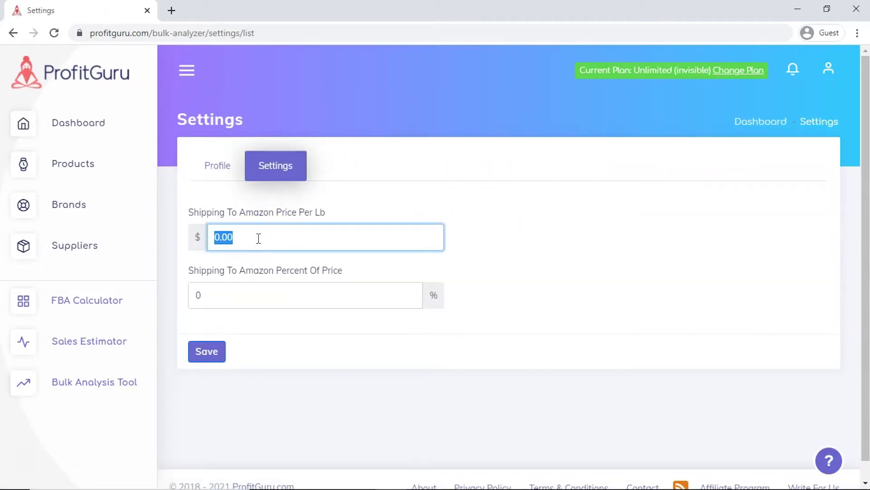
{"action": "key", "text": "BackSpace"}
{"action": "type", "text": ".20"}
{"action": "left_click", "coordinate": [212, 352]}
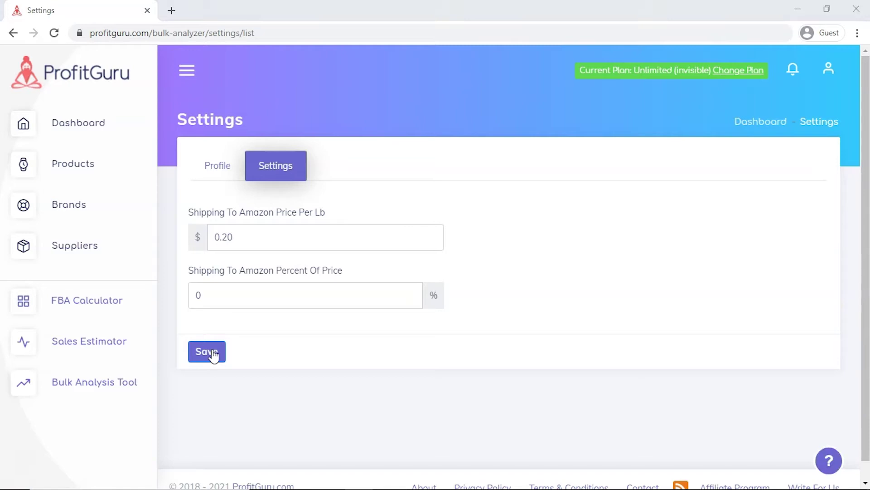
{"action": "left_click", "coordinate": [111, 381]}
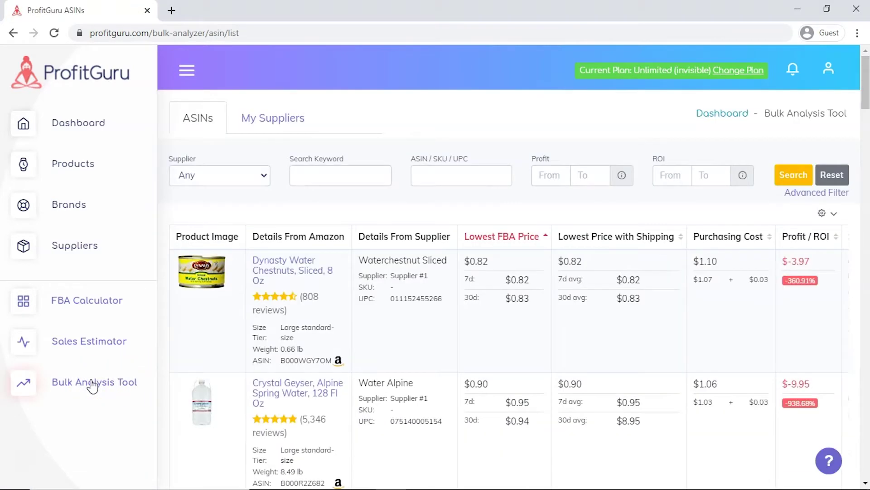
Step: Add a supplier named 'Supplier #1' with 3 % added to cost price, and save it
{"action": "left_click", "coordinate": [215, 250]}
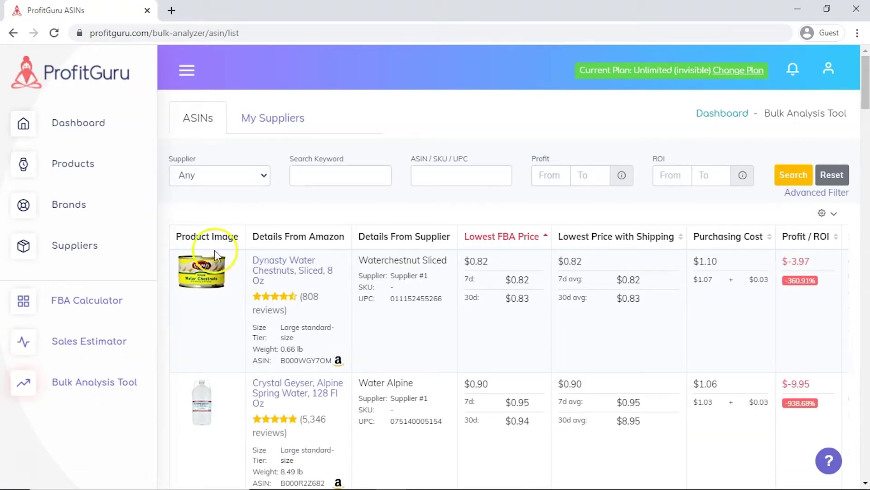
{"action": "left_click", "coordinate": [275, 125]}
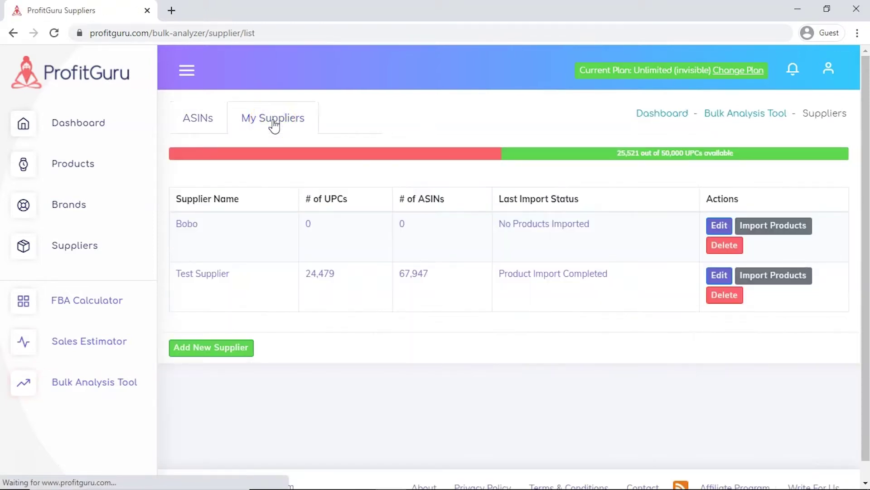
{"action": "left_click", "coordinate": [233, 345]}
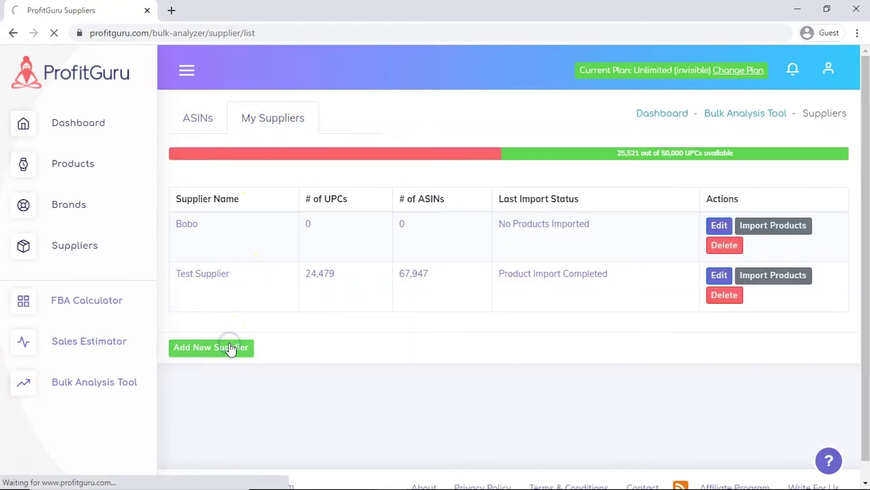
{"action": "left_click", "coordinate": [398, 215]}
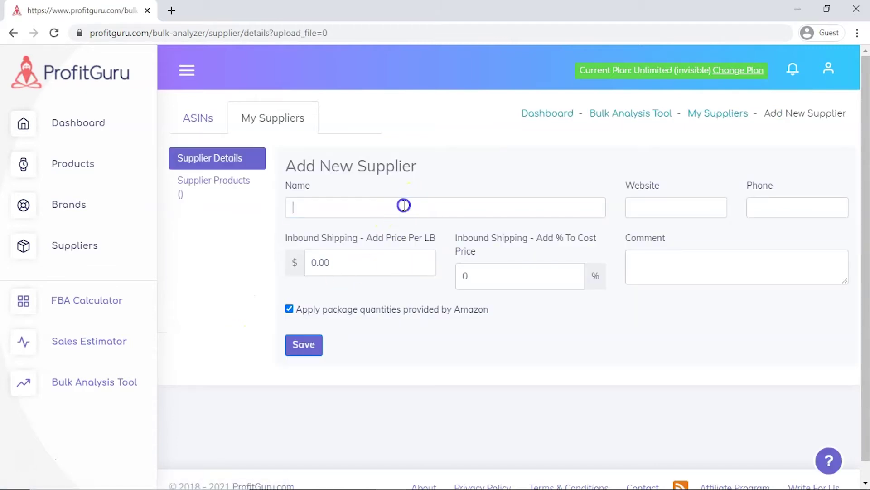
{"action": "type", "text": "Supplier "}
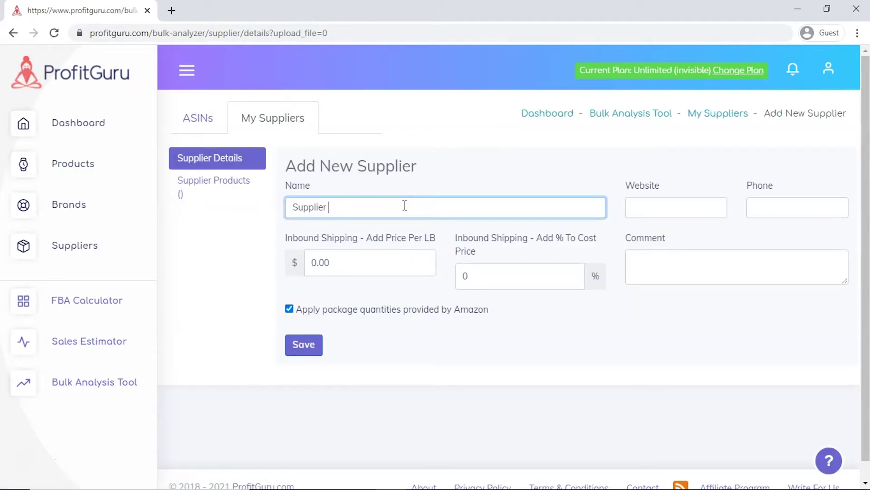
{"action": "type", "text": "#1"}
{"action": "left_click", "coordinate": [389, 258]}
{"action": "left_click", "coordinate": [488, 278]}
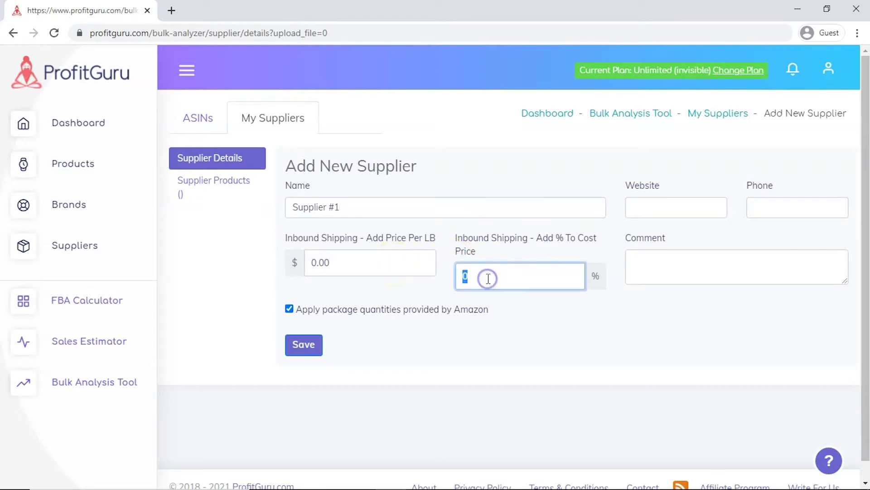
{"action": "type", "text": "3"}
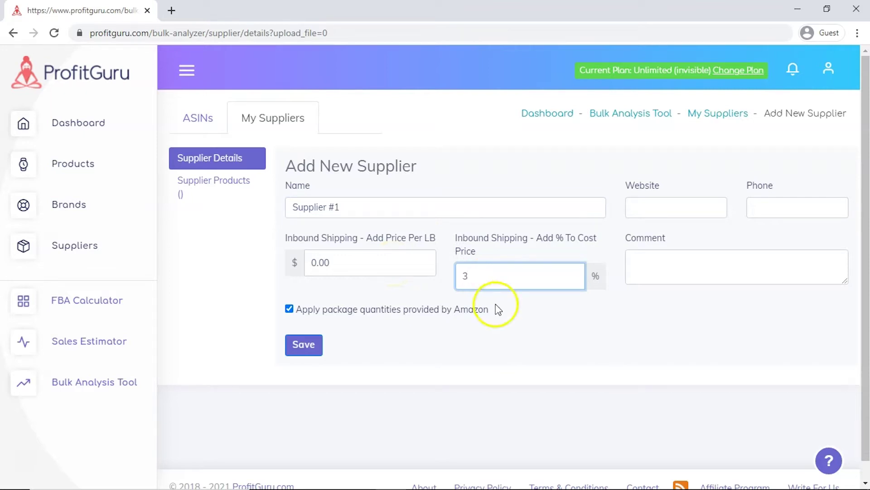
{"action": "left_click", "coordinate": [291, 348]}
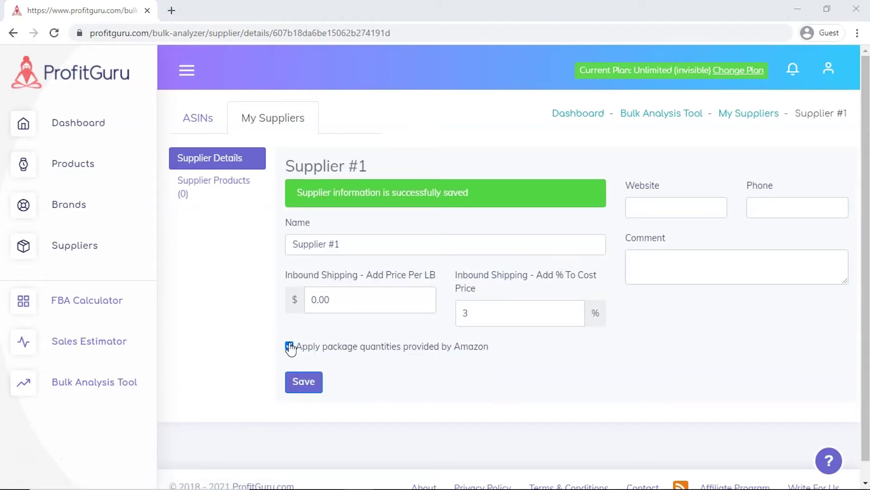
{"action": "left_click", "coordinate": [254, 235]}
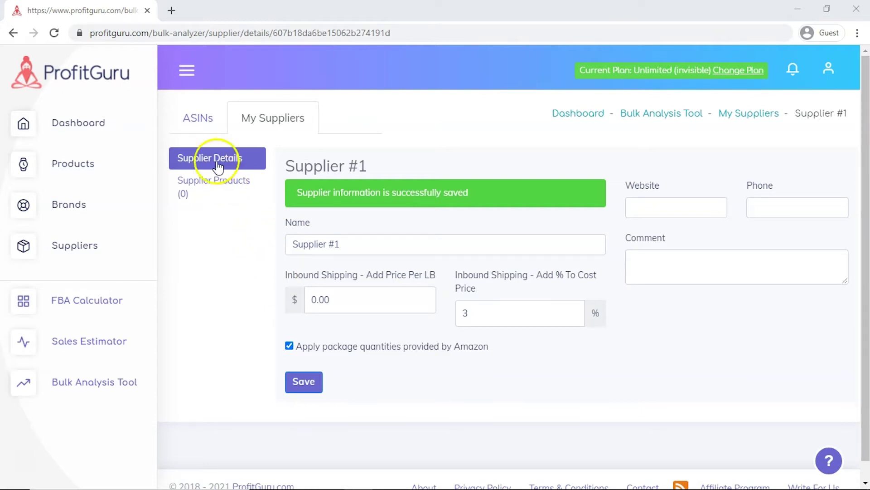
{"action": "left_click", "coordinate": [265, 118]}
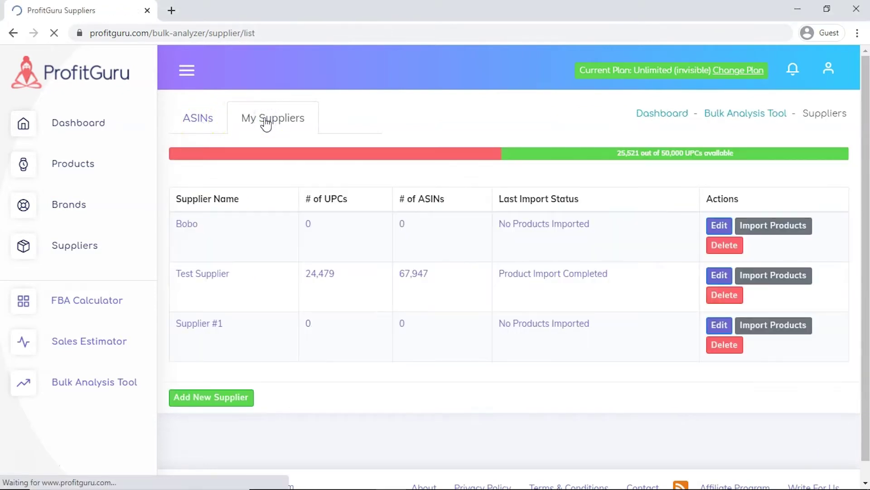
Step: Import the Supplier #1 spreadsheet from Downloads as Supplier #1's products file
{"action": "left_click", "coordinate": [771, 327]}
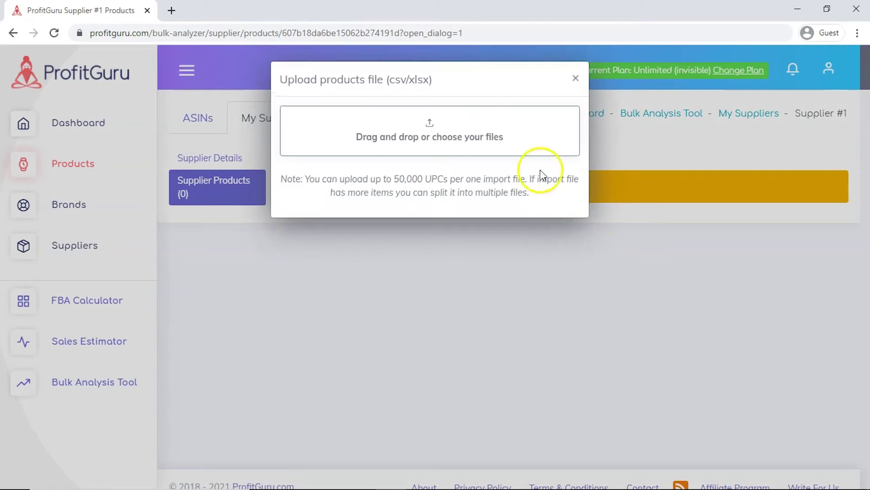
{"action": "left_click", "coordinate": [428, 126]}
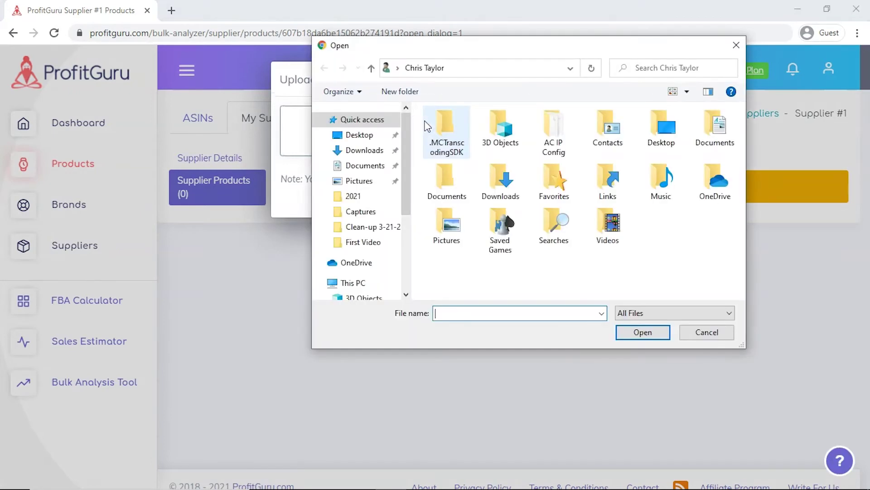
{"action": "left_click", "coordinate": [364, 151]}
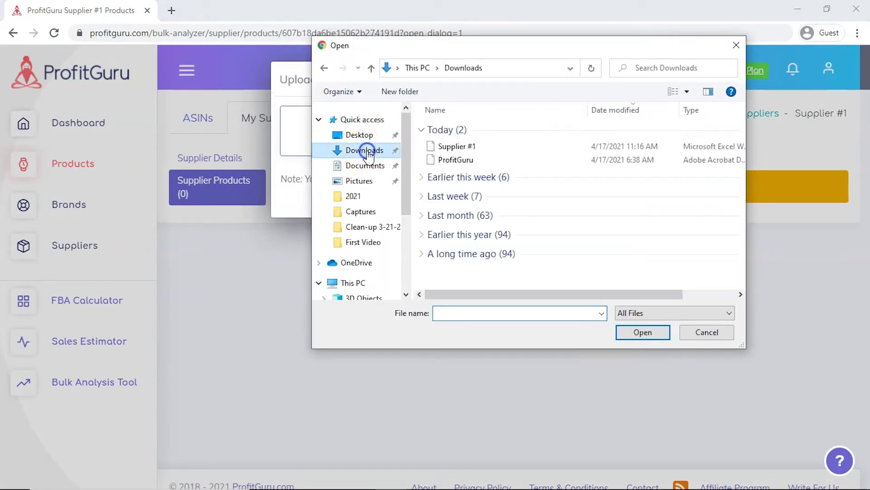
{"action": "left_click", "coordinate": [441, 148]}
{"action": "left_click", "coordinate": [626, 331]}
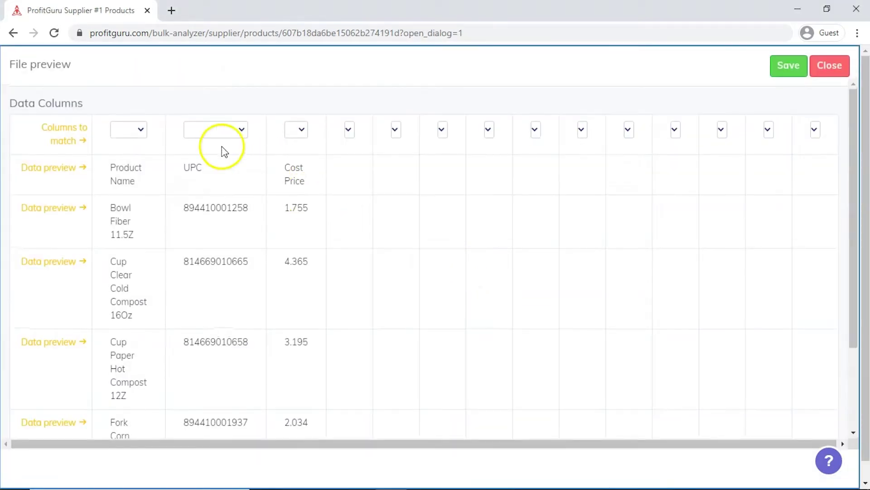
Step: Map Product Name to Name, UPC to Upc and Cost Price to Price, then save the mapping
{"action": "left_click", "coordinate": [137, 132]}
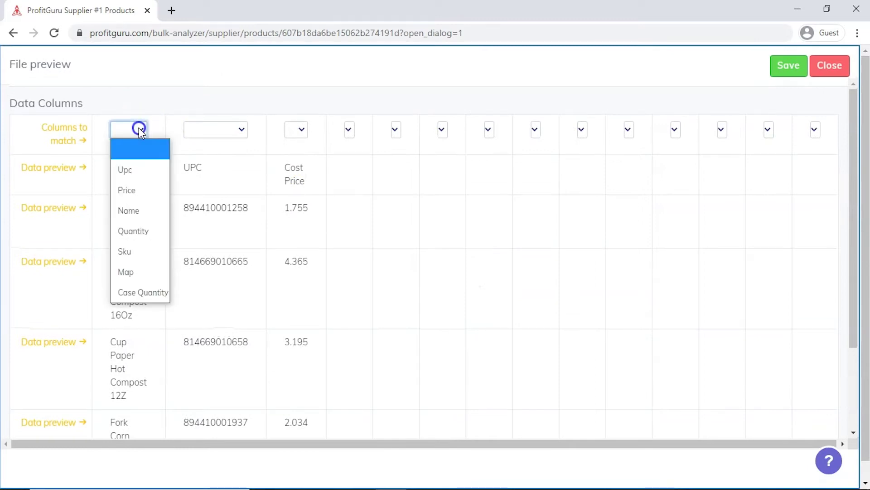
{"action": "left_click", "coordinate": [142, 203]}
{"action": "left_click", "coordinate": [242, 130]}
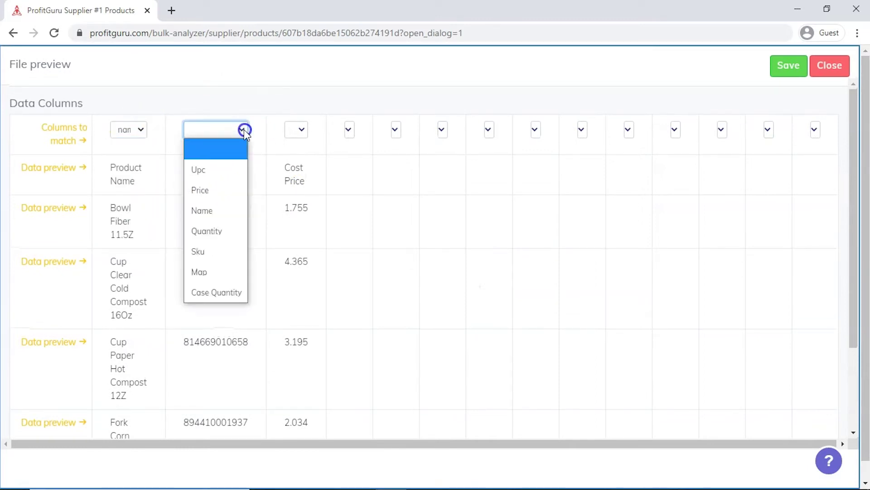
{"action": "left_click", "coordinate": [233, 170]}
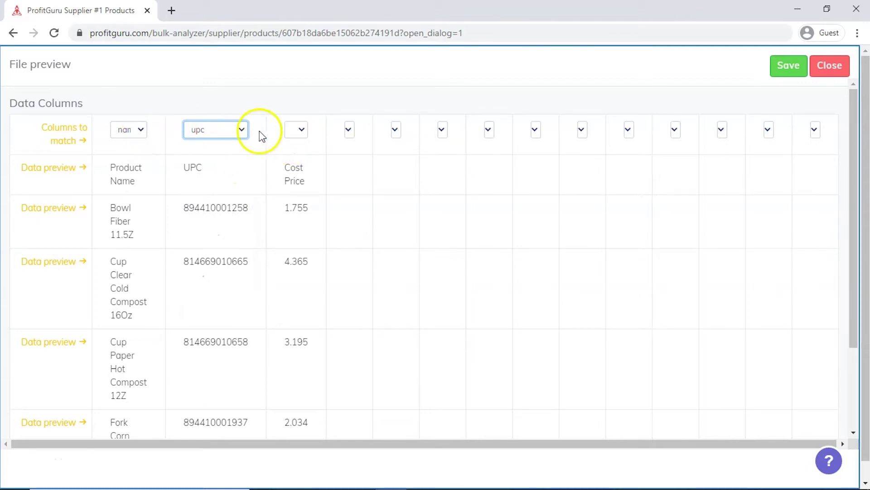
{"action": "left_click", "coordinate": [302, 129]}
{"action": "left_click", "coordinate": [301, 128]}
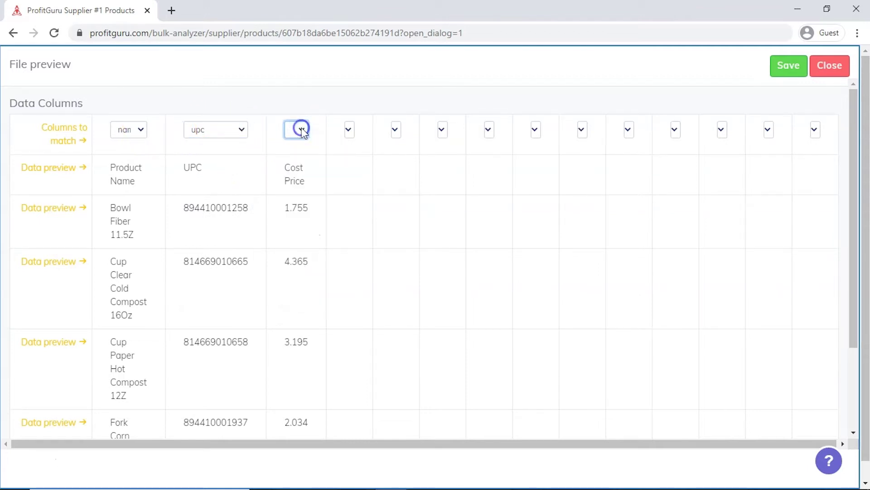
{"action": "left_click", "coordinate": [301, 129]}
{"action": "left_click", "coordinate": [305, 193]}
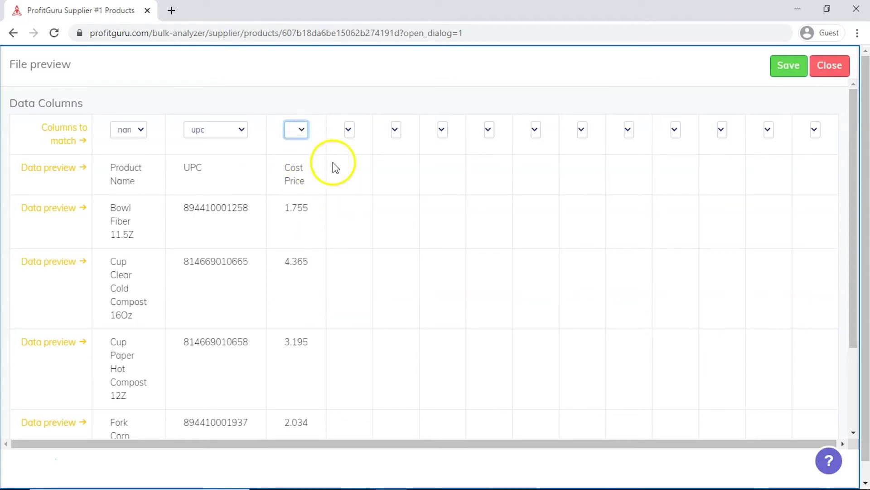
{"action": "left_click", "coordinate": [792, 72]}
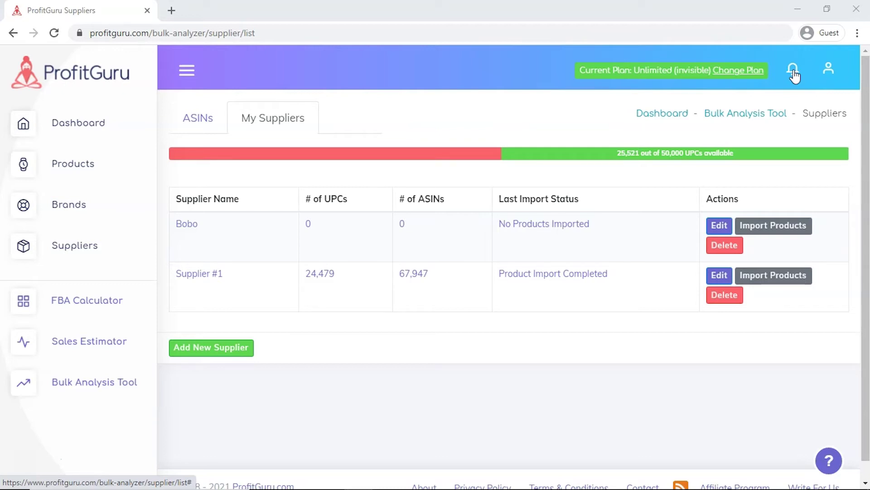
Step: List the ASINs for Supplier #1 and expand the Advanced Filter fields
{"action": "left_click", "coordinate": [196, 122]}
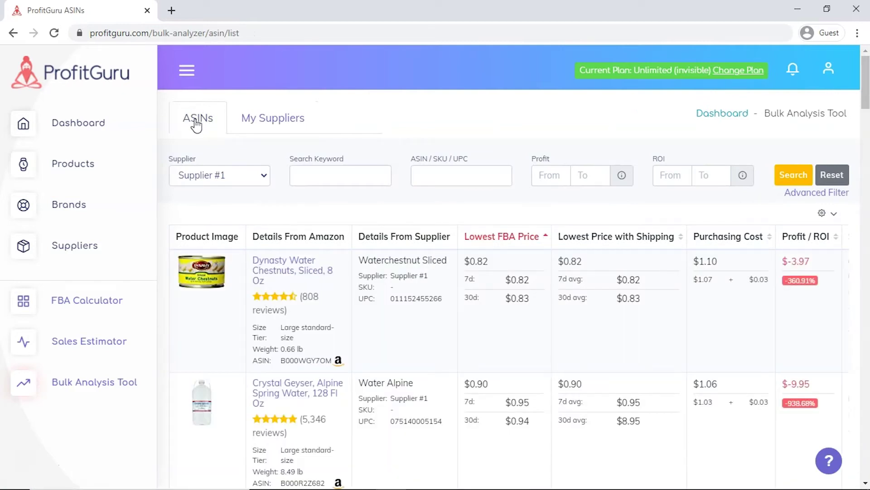
{"action": "left_click", "coordinate": [249, 175]}
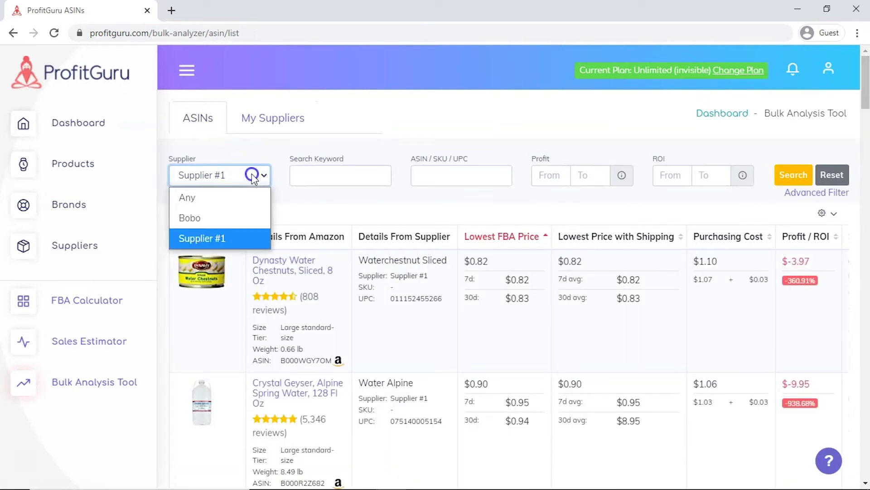
{"action": "left_click", "coordinate": [231, 232]}
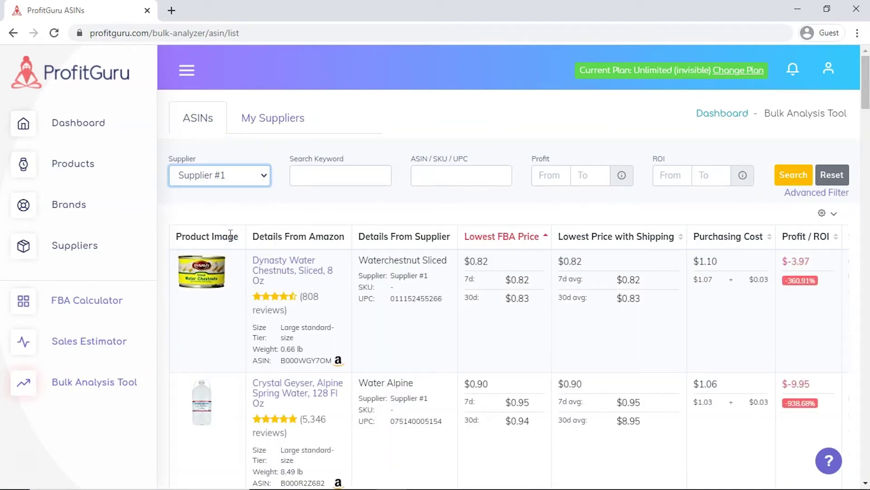
{"action": "left_click", "coordinate": [795, 194]}
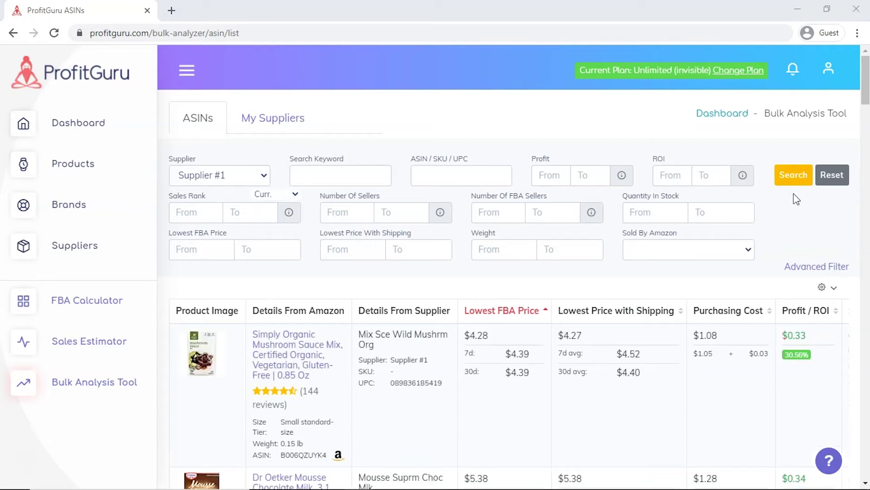
{"action": "left_click", "coordinate": [678, 177]}
Step: Enter ROI From 25, Sales Rank To 75000 and FBA Sellers To 2
{"action": "type", "text": "25"}
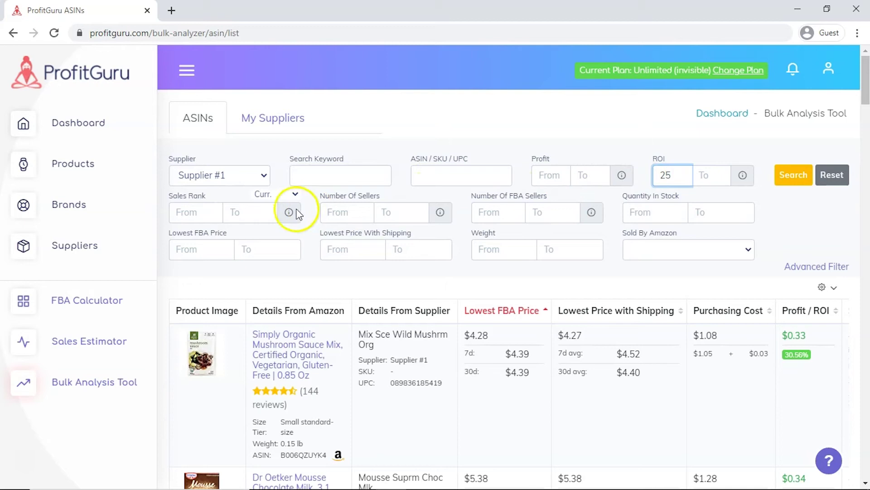
{"action": "left_click", "coordinate": [253, 212]}
{"action": "type", "text": "750"}
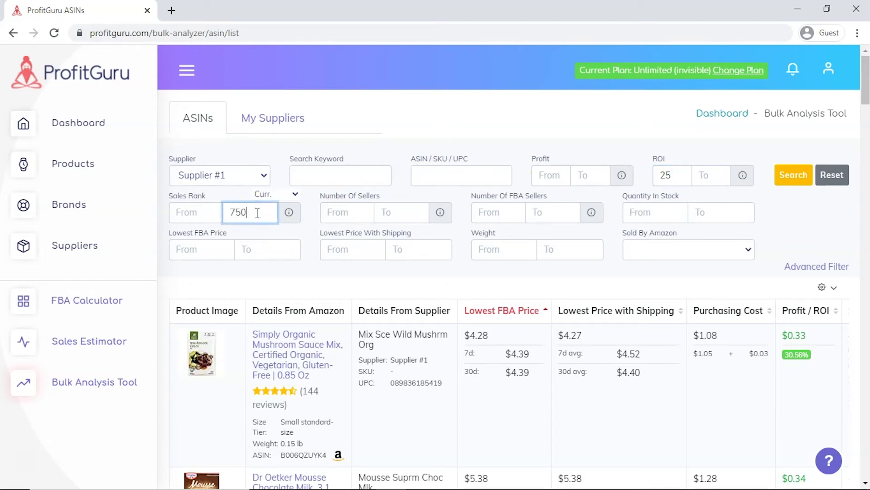
{"action": "type", "text": "00"}
{"action": "left_click", "coordinate": [549, 212]}
{"action": "type", "text": "2"}
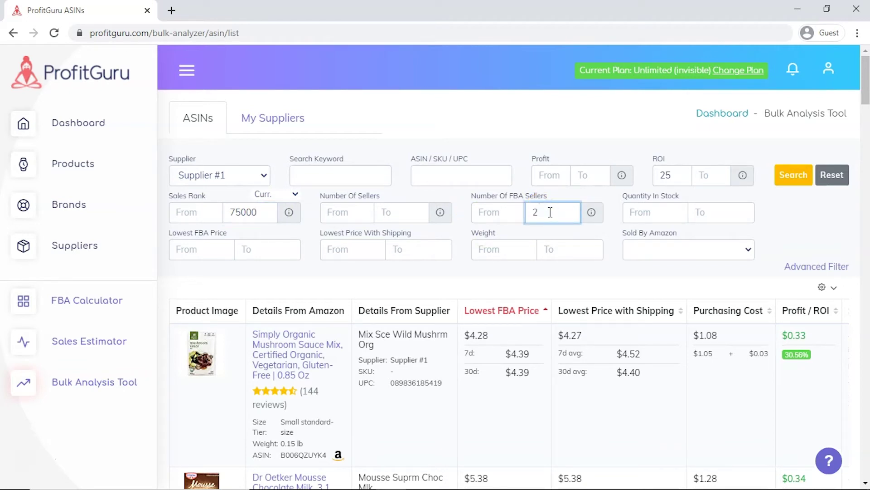
Step: Limit weight to 2.5 and set Sold By Amazon to No
{"action": "left_click", "coordinate": [552, 249]}
{"action": "type", "text": "2"}
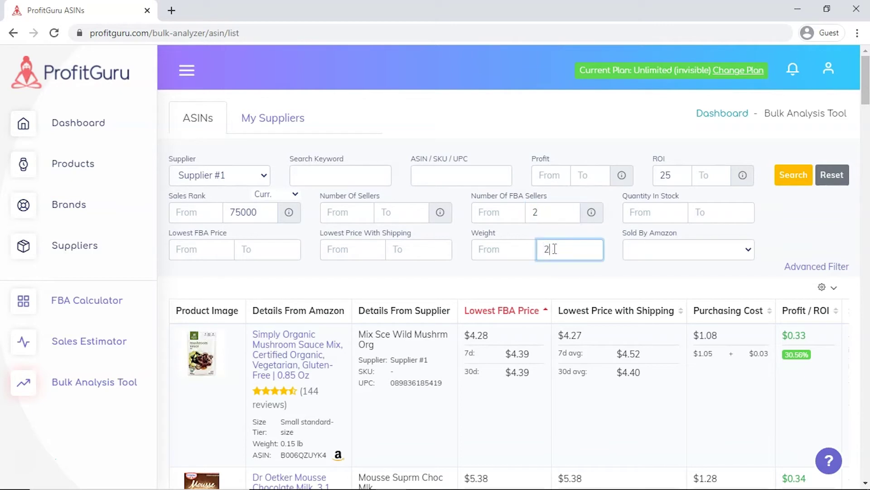
{"action": "type", "text": ".5"}
{"action": "left_click", "coordinate": [684, 249]}
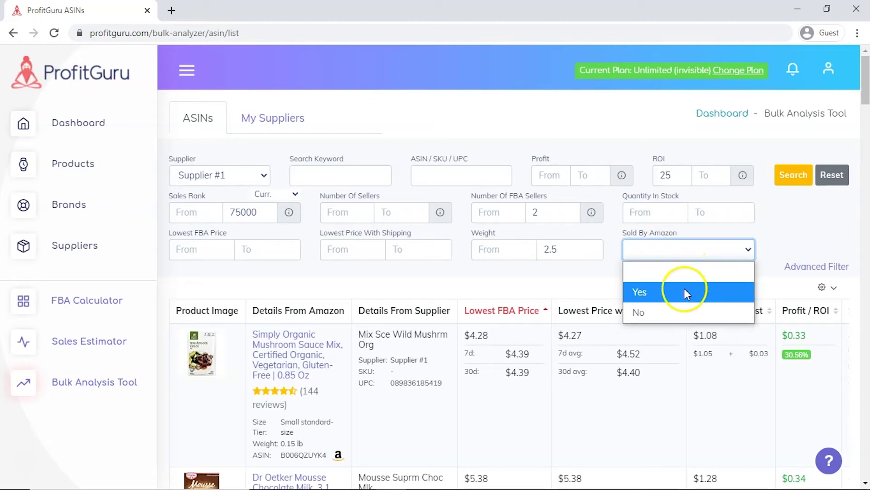
{"action": "left_click", "coordinate": [684, 310]}
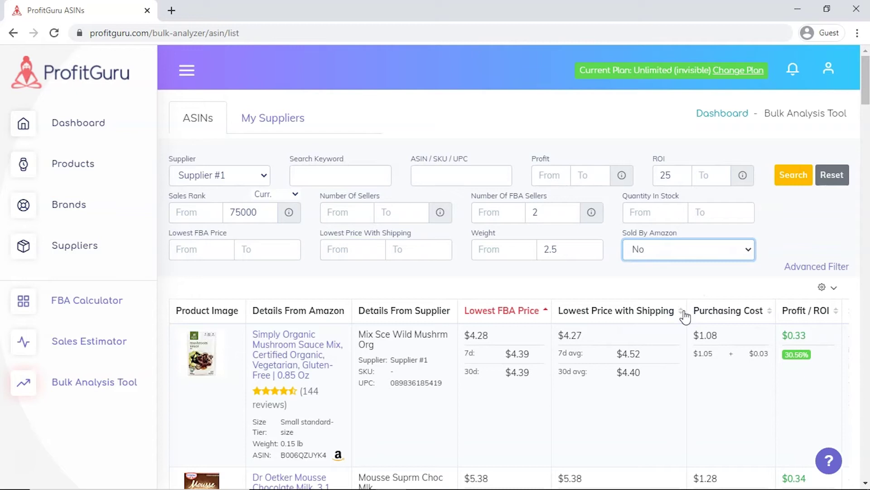
Step: Run the filtered search and scroll through the matching Supplier #1 products
{"action": "left_click", "coordinate": [791, 178]}
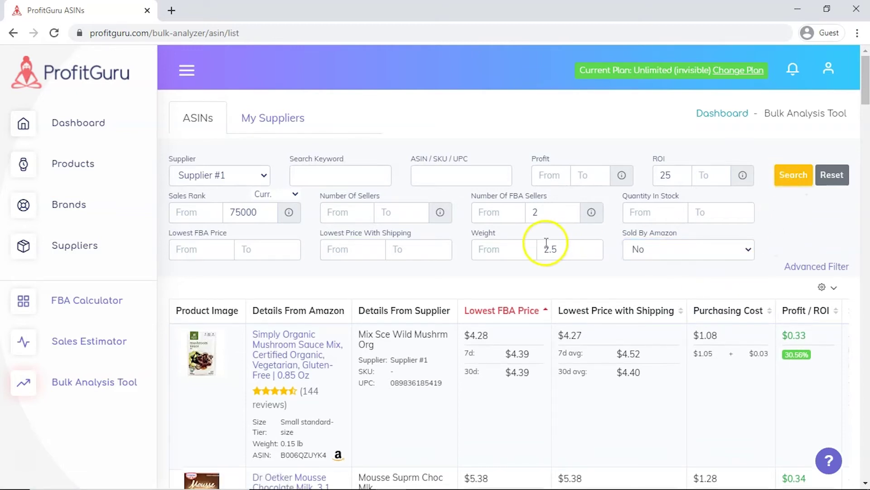
{"action": "scroll", "coordinate": [548, 245], "scroll_direction": "down", "scroll_amount": 10}
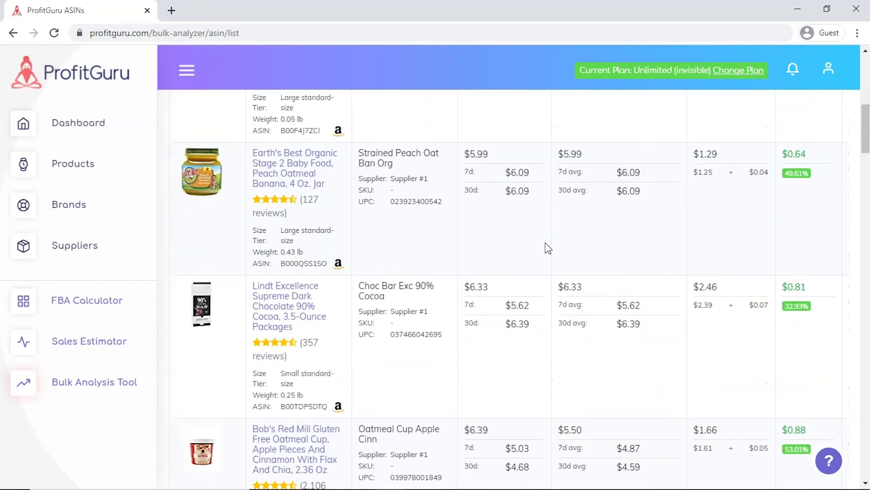
{"action": "scroll", "coordinate": [546, 243], "scroll_direction": "up", "scroll_amount": 1}
{"action": "scroll", "coordinate": [547, 245], "scroll_direction": "down", "scroll_amount": 10}
{"action": "scroll", "coordinate": [549, 249], "scroll_direction": "up", "scroll_amount": 15}
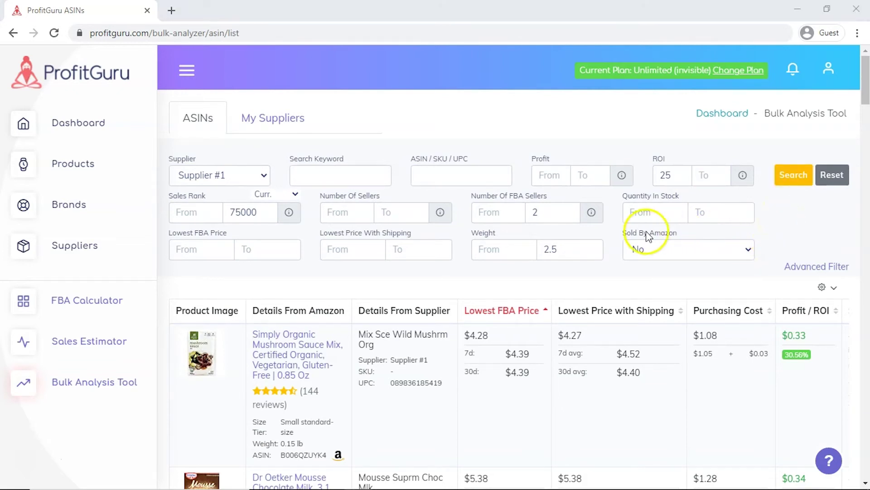
{"action": "left_click", "coordinate": [186, 69]}
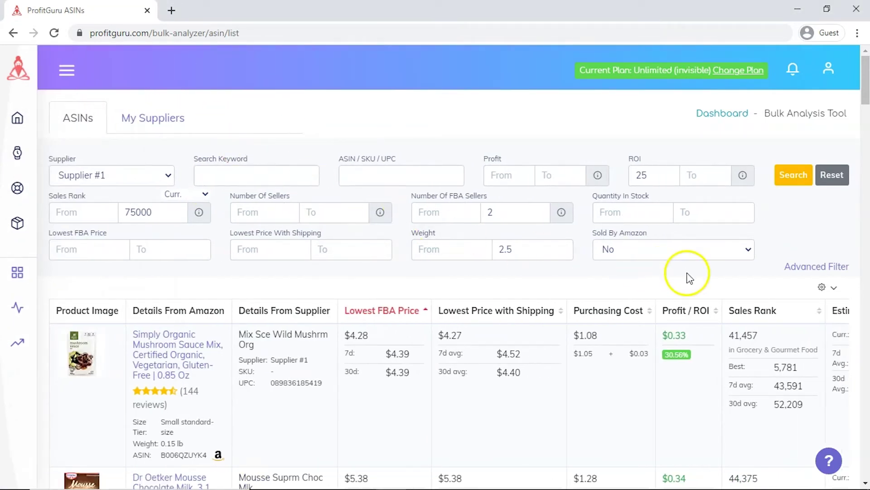
Step: Hide the Lowest Price with Shipping and Details From Supplier columns in the column settings
{"action": "left_click", "coordinate": [823, 287]}
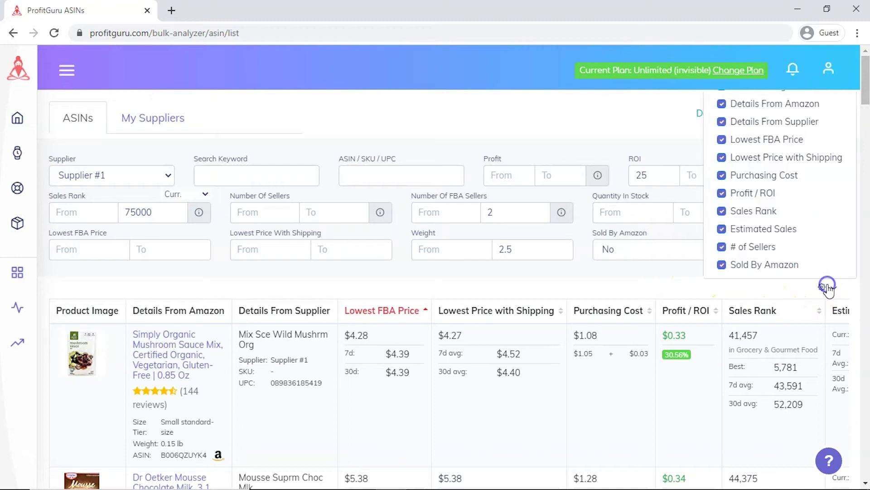
{"action": "left_click", "coordinate": [722, 158]}
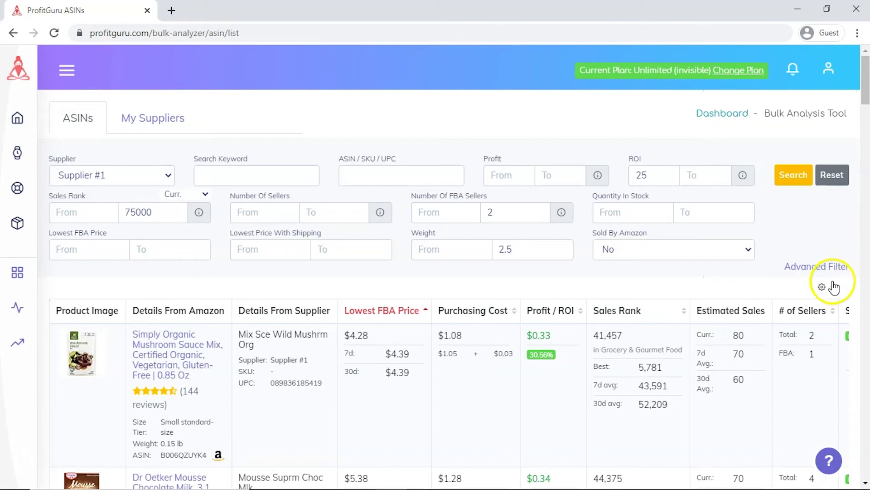
{"action": "left_click", "coordinate": [834, 286]}
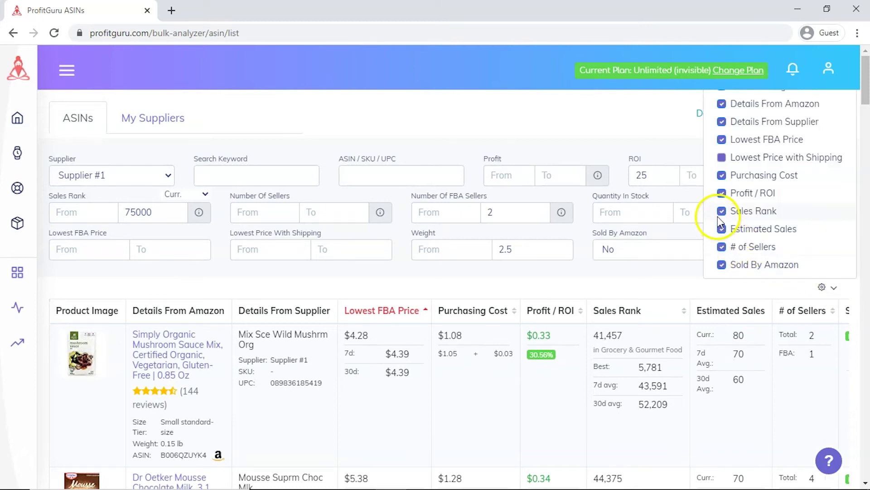
{"action": "left_click", "coordinate": [722, 122]}
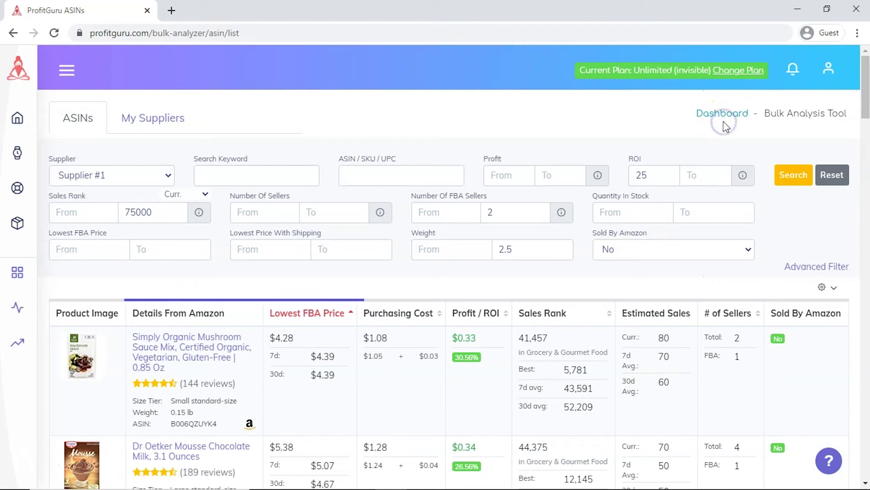
Step: Sort the filtered results by the Sales Rank column
{"action": "scroll", "coordinate": [723, 127], "scroll_direction": "down", "scroll_amount": 7}
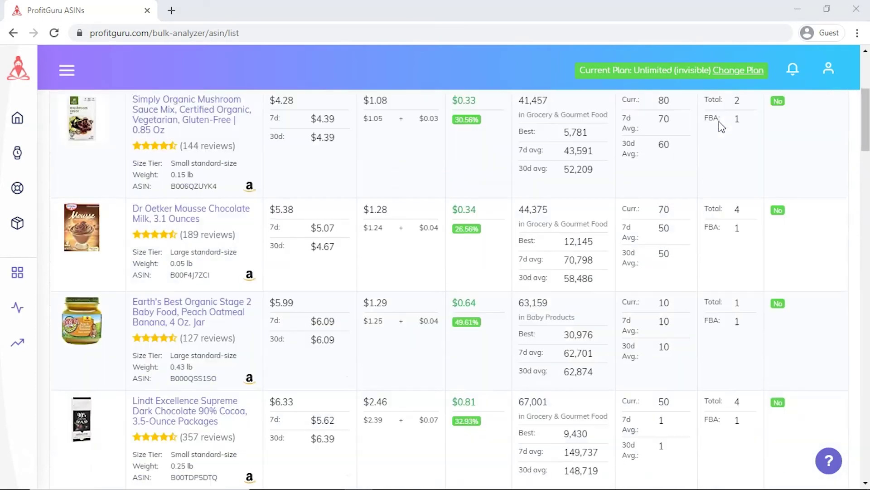
{"action": "scroll", "coordinate": [722, 126], "scroll_direction": "down", "scroll_amount": 13}
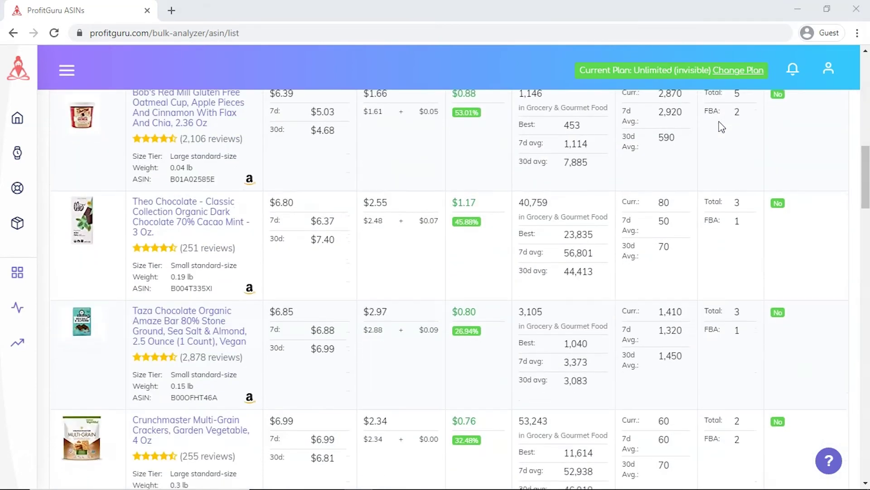
{"action": "scroll", "coordinate": [722, 126], "scroll_direction": "down", "scroll_amount": 13}
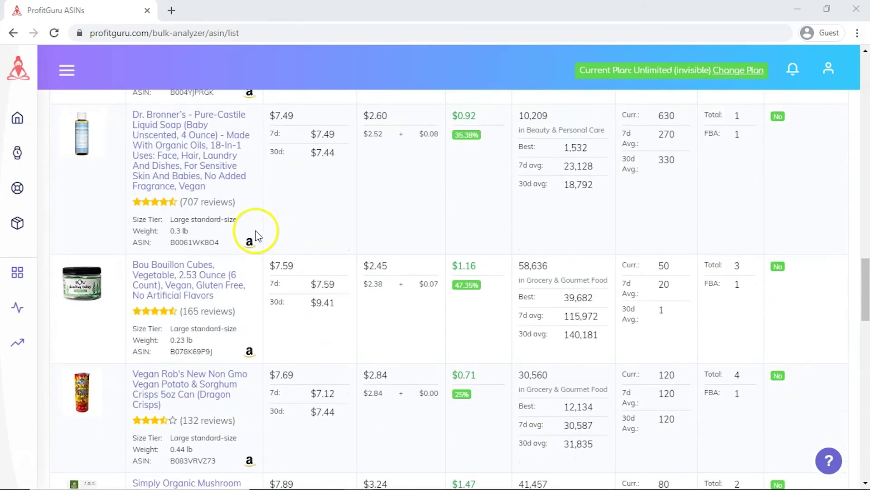
{"action": "scroll", "coordinate": [227, 231], "scroll_direction": "up", "scroll_amount": 2}
{"action": "scroll", "coordinate": [540, 231], "scroll_direction": "up", "scroll_amount": 15}
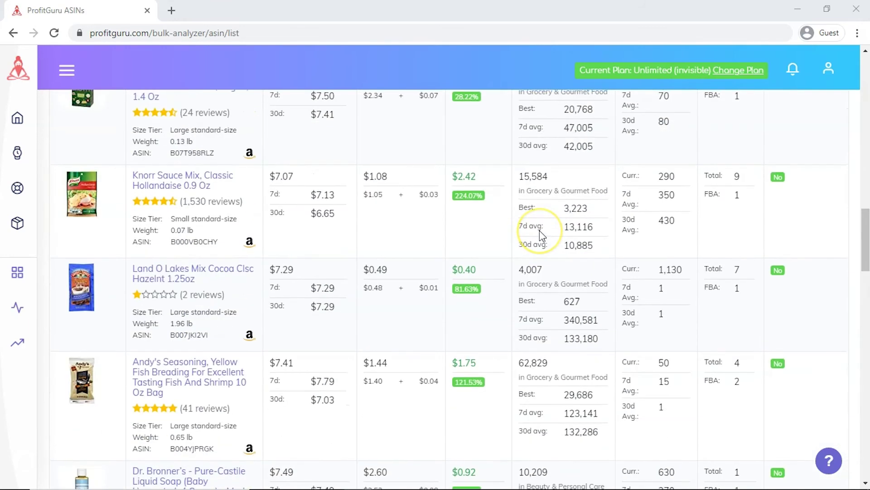
{"action": "scroll", "coordinate": [542, 235], "scroll_direction": "up", "scroll_amount": 20}
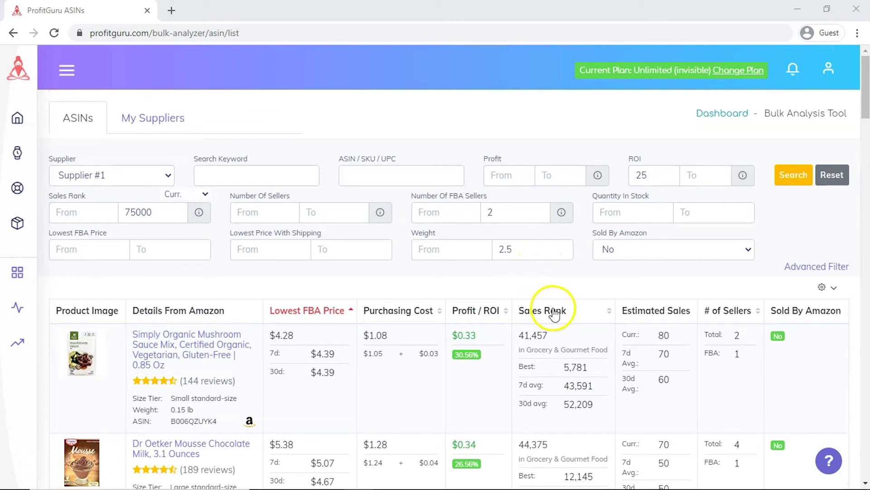
{"action": "left_click", "coordinate": [579, 313]}
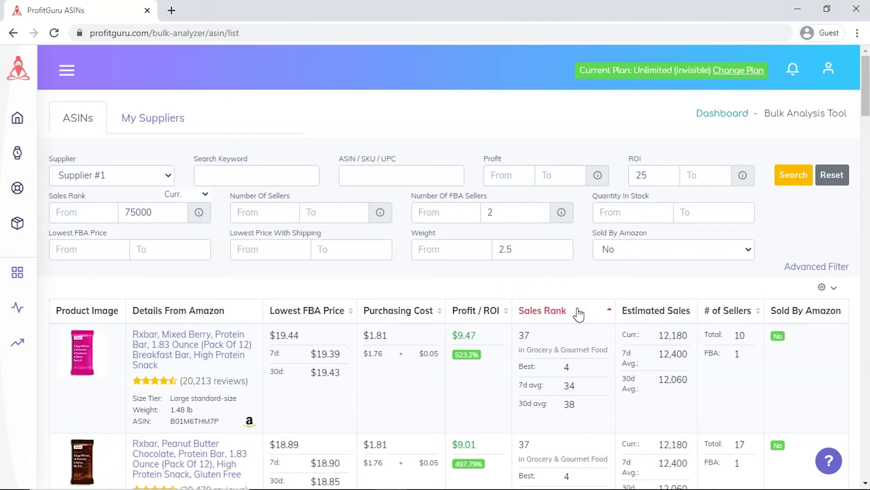
Step: Open the Nuun Sport product's ASIN details, showing $26.30 profit and 632.21% ROI
{"action": "scroll", "coordinate": [341, 312], "scroll_direction": "down", "scroll_amount": 1}
{"action": "scroll", "coordinate": [341, 311], "scroll_direction": "down", "scroll_amount": 15}
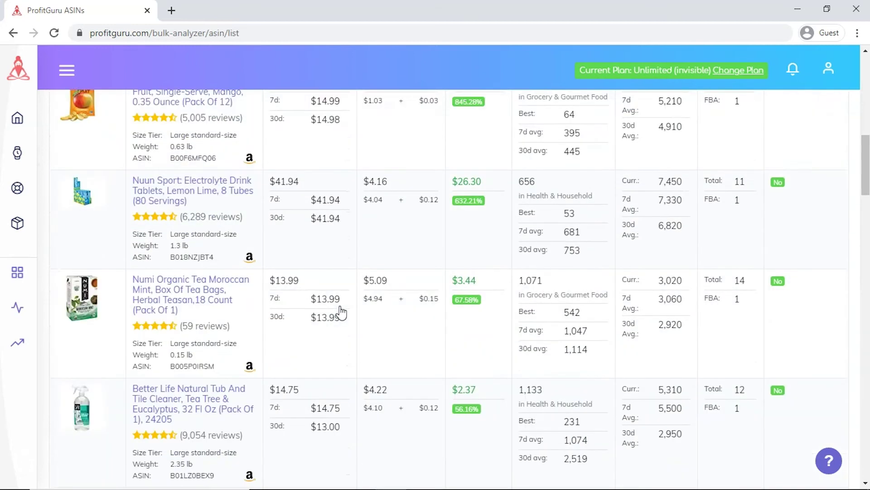
{"action": "scroll", "coordinate": [340, 311], "scroll_direction": "up", "scroll_amount": 5}
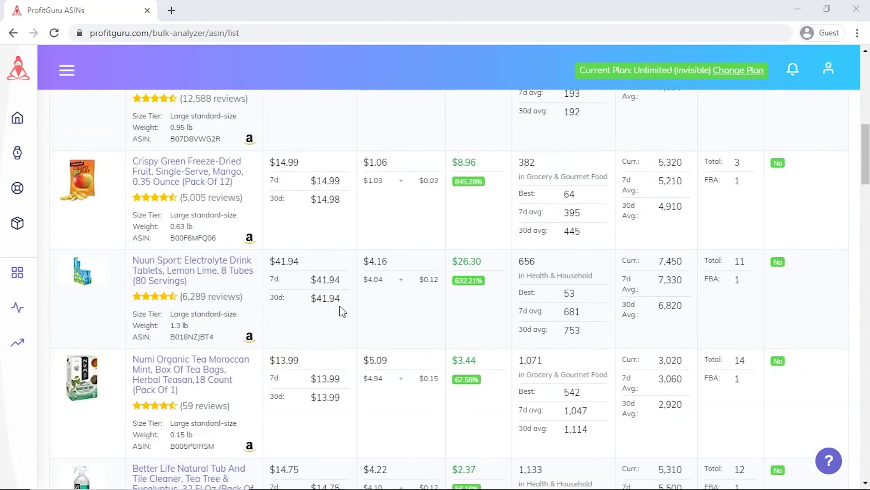
{"action": "scroll", "coordinate": [341, 312], "scroll_direction": "up", "scroll_amount": 2}
{"action": "scroll", "coordinate": [340, 311], "scroll_direction": "down", "scroll_amount": 3}
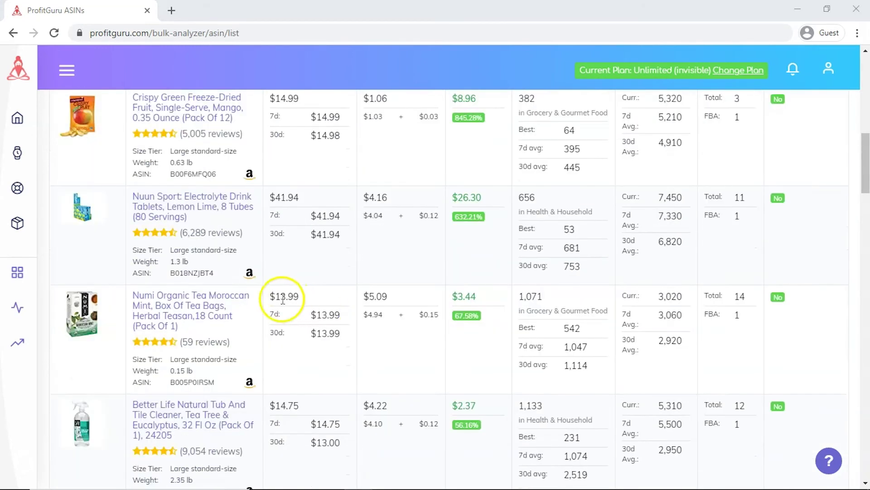
{"action": "left_click", "coordinate": [192, 202]}
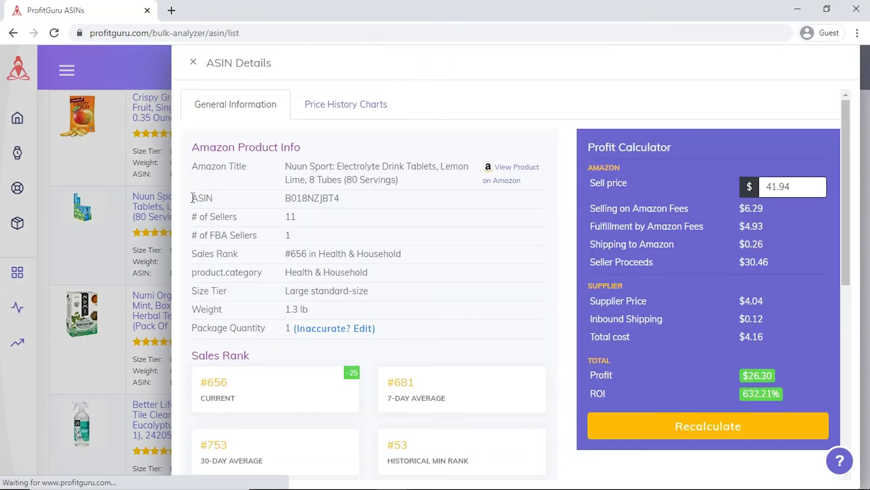
{"action": "left_click", "coordinate": [346, 149]}
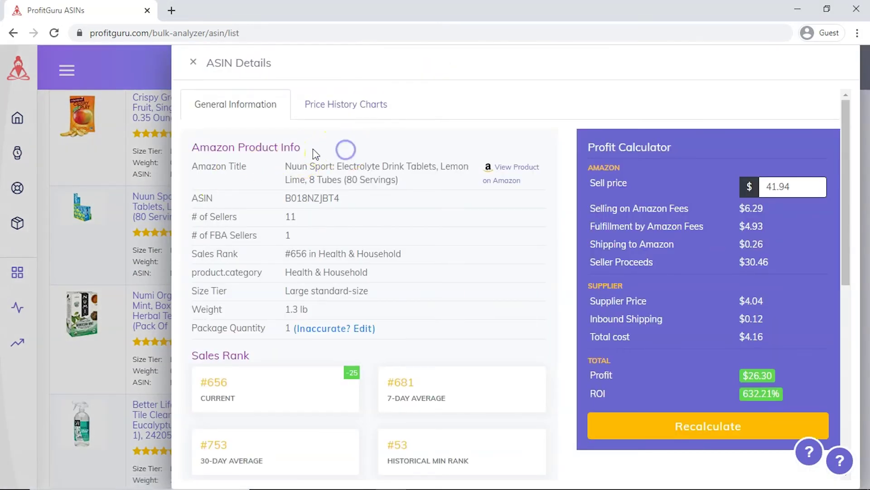
{"action": "left_click_drag", "start_coordinate": [313, 148], "coordinate": [189, 149]}
{"action": "left_click", "coordinate": [189, 148]}
{"action": "scroll", "coordinate": [281, 164], "scroll_direction": "down", "scroll_amount": 2}
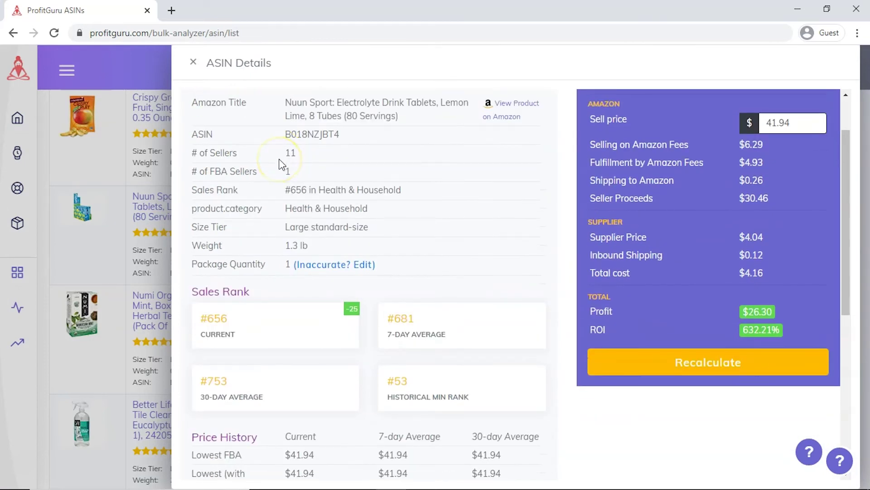
{"action": "scroll", "coordinate": [362, 268], "scroll_direction": "down", "scroll_amount": 2}
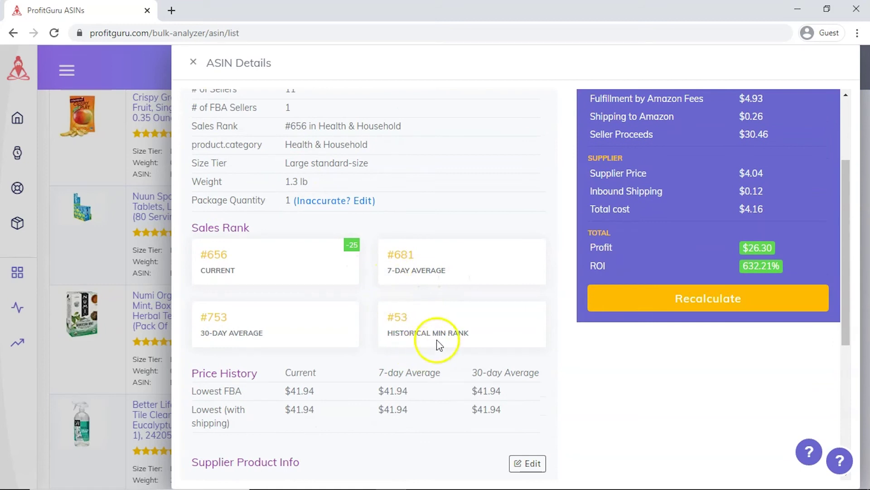
{"action": "scroll", "coordinate": [305, 325], "scroll_direction": "down", "scroll_amount": 5}
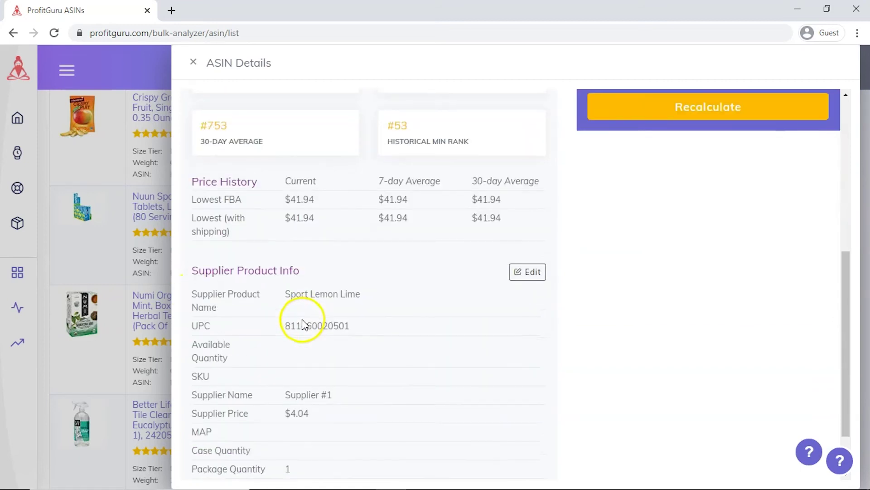
{"action": "left_click", "coordinate": [192, 269]}
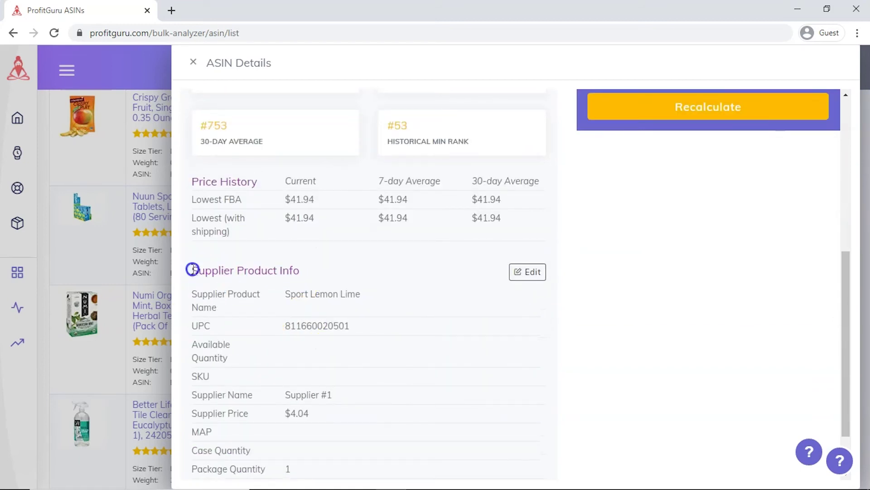
{"action": "scroll", "coordinate": [213, 271], "scroll_direction": "down", "scroll_amount": 2}
{"action": "scroll", "coordinate": [217, 270], "scroll_direction": "up", "scroll_amount": 2}
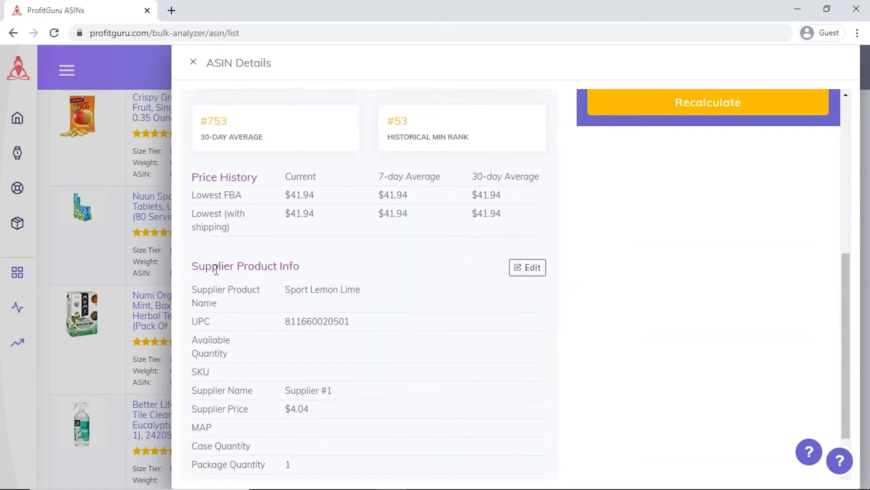
{"action": "scroll", "coordinate": [216, 271], "scroll_direction": "up", "scroll_amount": 8}
{"action": "left_click", "coordinate": [803, 187]}
{"action": "double_click", "coordinate": [803, 187]}
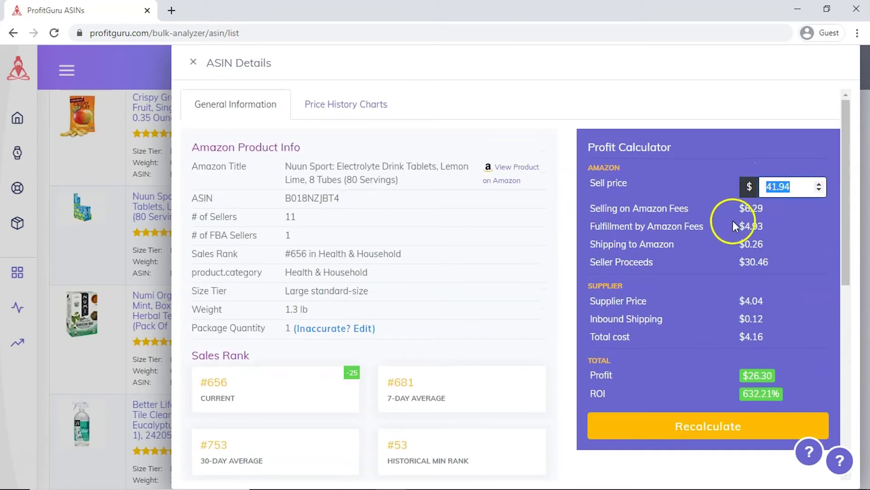
{"action": "scroll", "coordinate": [735, 250], "scroll_direction": "down", "scroll_amount": 4}
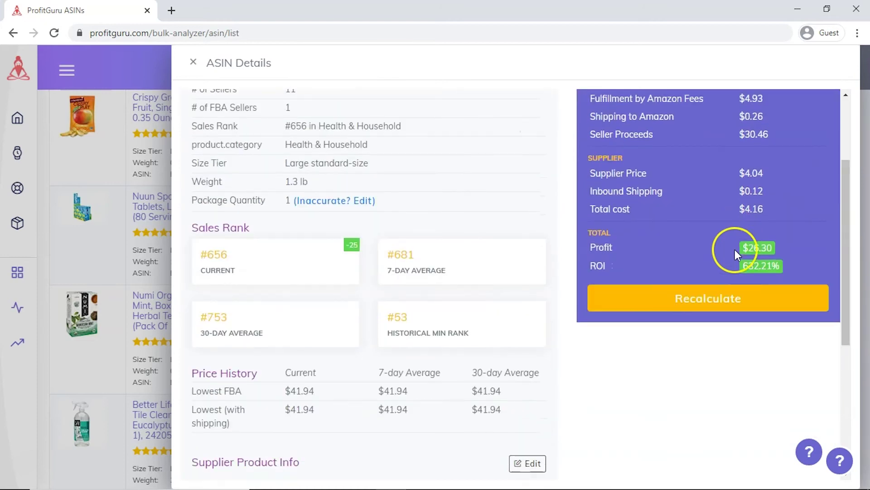
{"action": "left_click", "coordinate": [716, 306]}
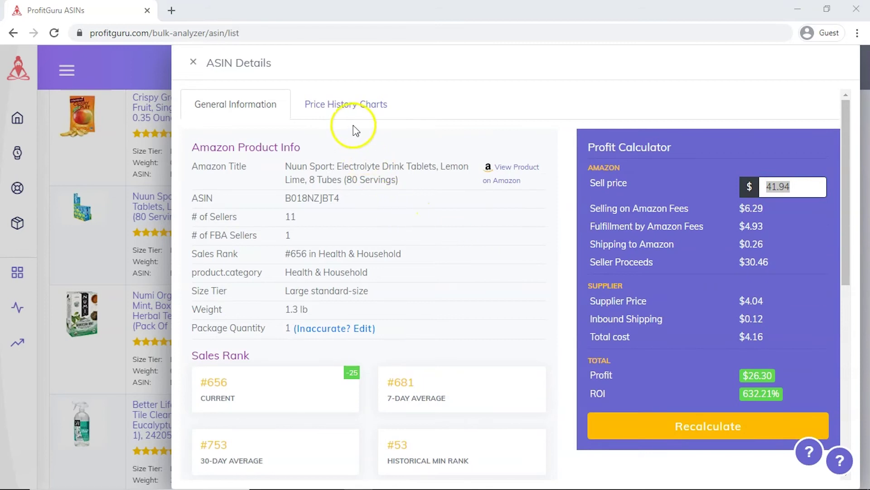
Step: Show the Price History Charts, stepping through 1m, 3m, 6m, YTD and 1y before settling on All
{"action": "left_click", "coordinate": [350, 109]}
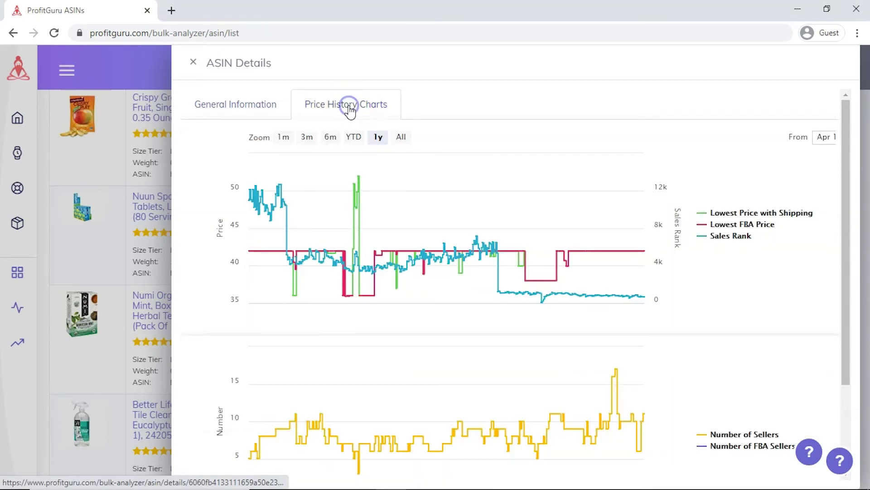
{"action": "left_click", "coordinate": [283, 137]}
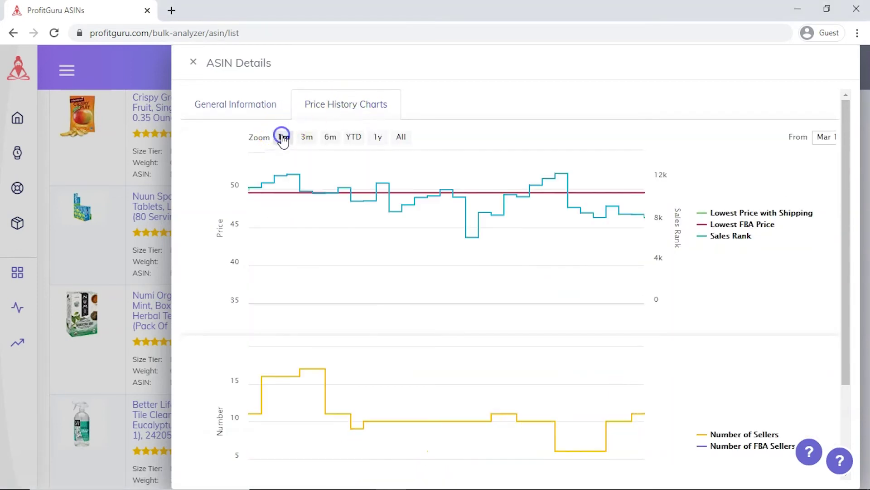
{"action": "left_click", "coordinate": [307, 137]}
{"action": "left_click", "coordinate": [331, 136]}
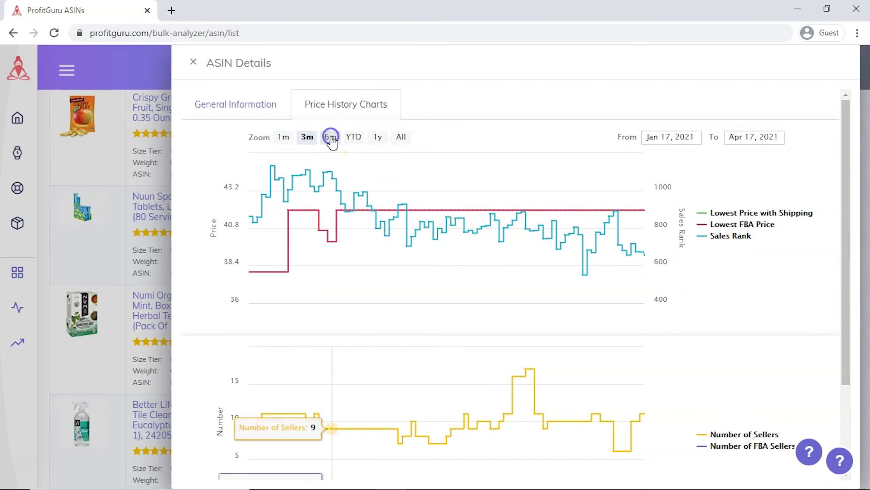
{"action": "left_click", "coordinate": [354, 137]}
{"action": "left_click", "coordinate": [378, 136]}
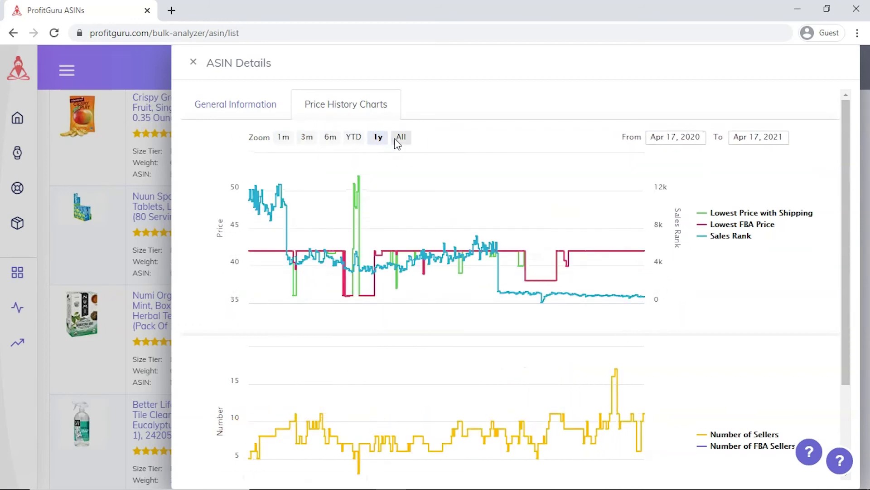
{"action": "left_click", "coordinate": [401, 138]}
{"action": "left_click", "coordinate": [402, 137]}
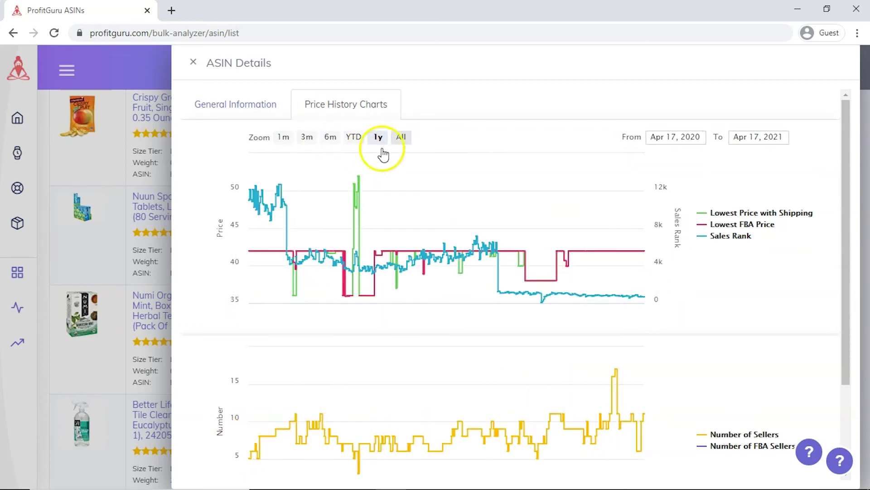
{"action": "scroll", "coordinate": [326, 204], "scroll_direction": "down", "scroll_amount": 2}
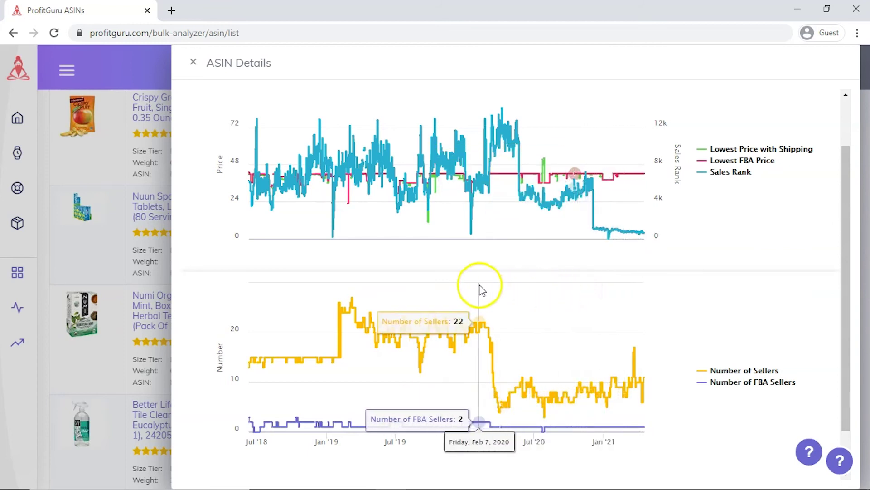
{"action": "scroll", "coordinate": [324, 208], "scroll_direction": "up", "scroll_amount": 2}
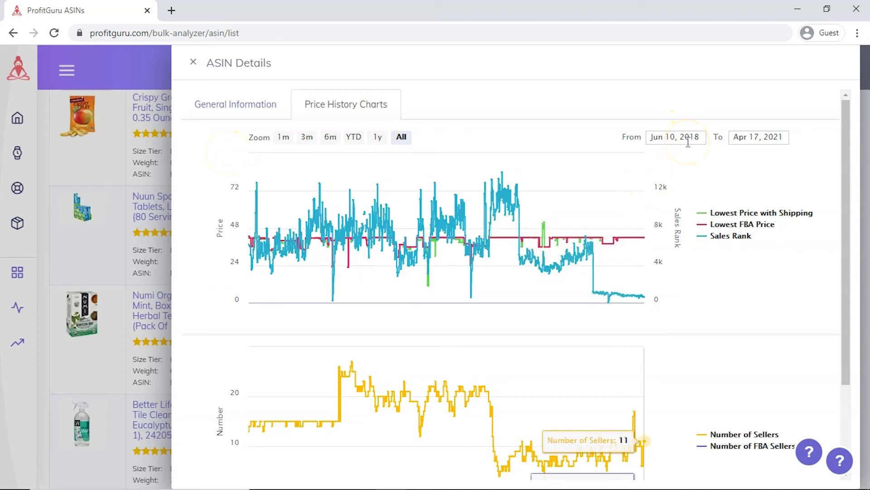
Step: Go back to General Information and check the Package Quantity and Supplier Product Info
{"action": "left_click", "coordinate": [235, 110]}
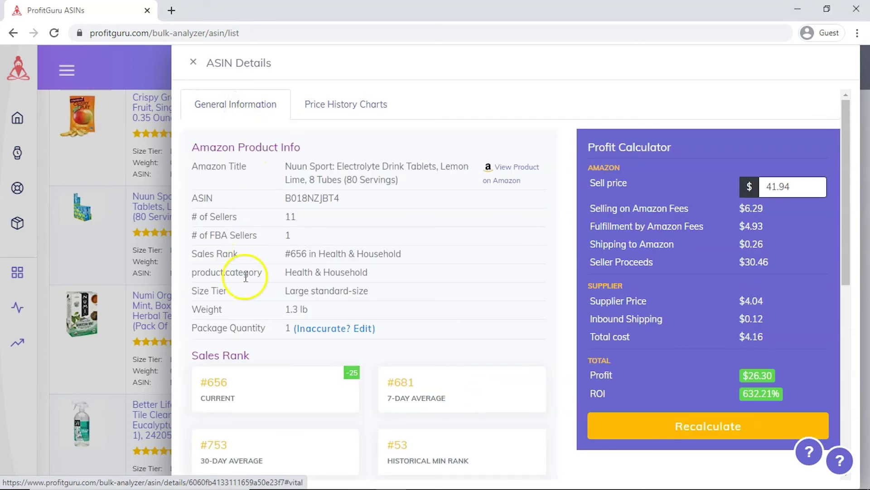
{"action": "left_click_drag", "start_coordinate": [271, 328], "coordinate": [194, 328]}
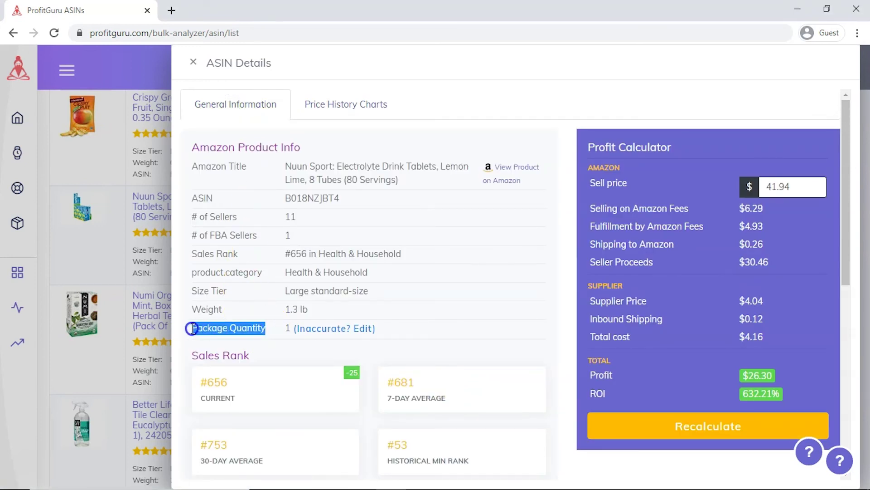
{"action": "scroll", "coordinate": [322, 313], "scroll_direction": "down", "scroll_amount": 1}
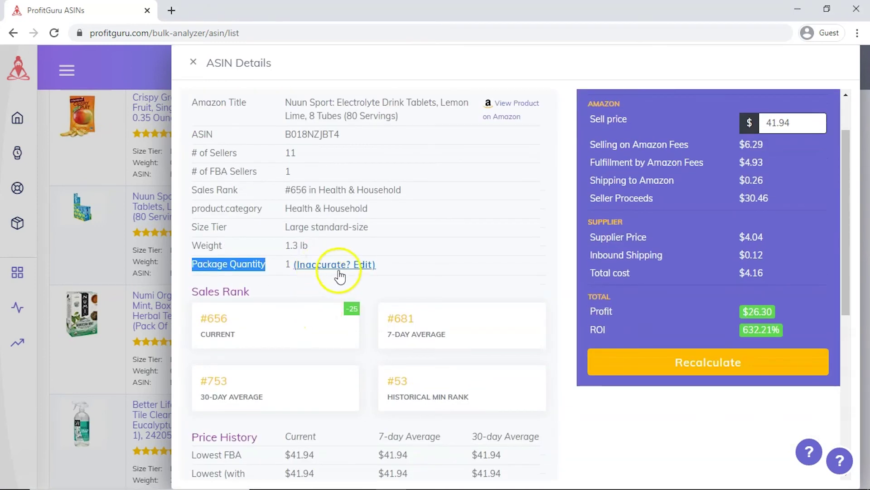
{"action": "scroll", "coordinate": [298, 285], "scroll_direction": "down", "scroll_amount": 4}
{"action": "scroll", "coordinate": [297, 285], "scroll_direction": "up", "scroll_amount": 5}
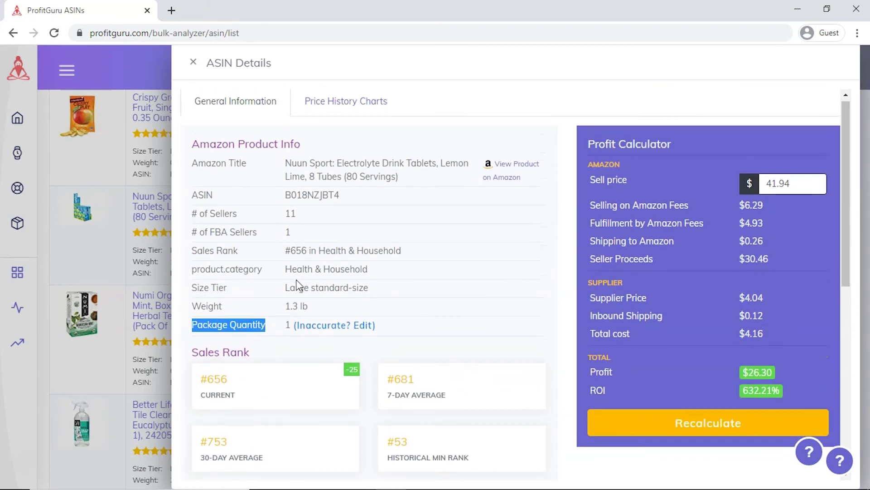
{"action": "scroll", "coordinate": [297, 285], "scroll_direction": "down", "scroll_amount": 1}
{"action": "scroll", "coordinate": [297, 285], "scroll_direction": "down", "scroll_amount": 5}
Step: Compare the package quantity of 1 with '8 Tubes' in the Amazon title and the 636.78% ROI
{"action": "left_click", "coordinate": [529, 210]}
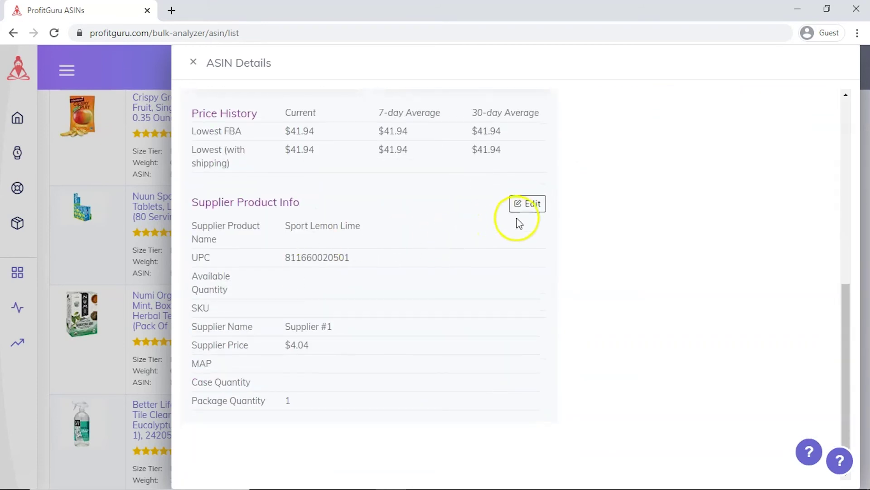
{"action": "double_click", "coordinate": [283, 401]}
{"action": "scroll", "coordinate": [334, 365], "scroll_direction": "up", "scroll_amount": 10}
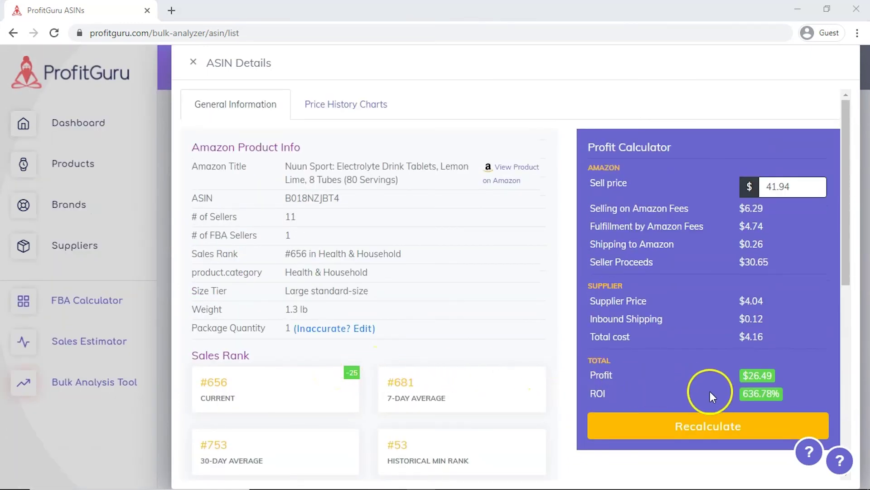
{"action": "left_click_drag", "start_coordinate": [739, 392], "coordinate": [778, 394]}
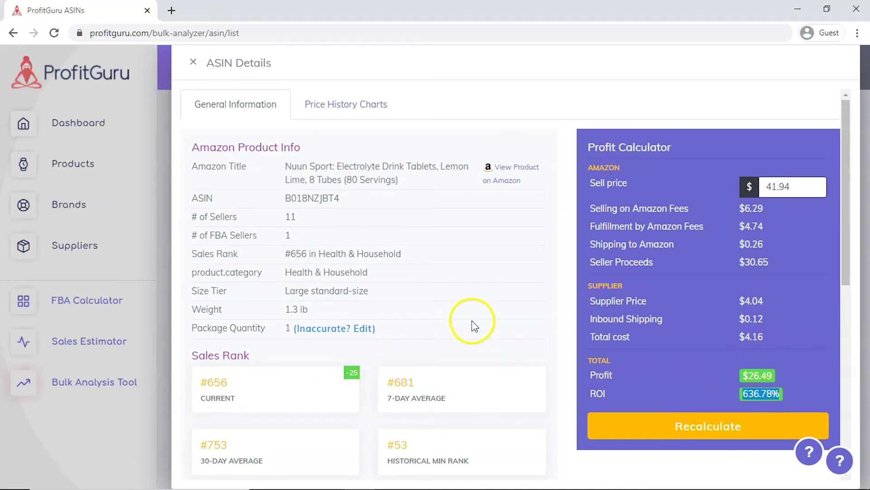
{"action": "left_click", "coordinate": [341, 182]}
{"action": "left_click_drag", "start_coordinate": [341, 181], "coordinate": [307, 180]}
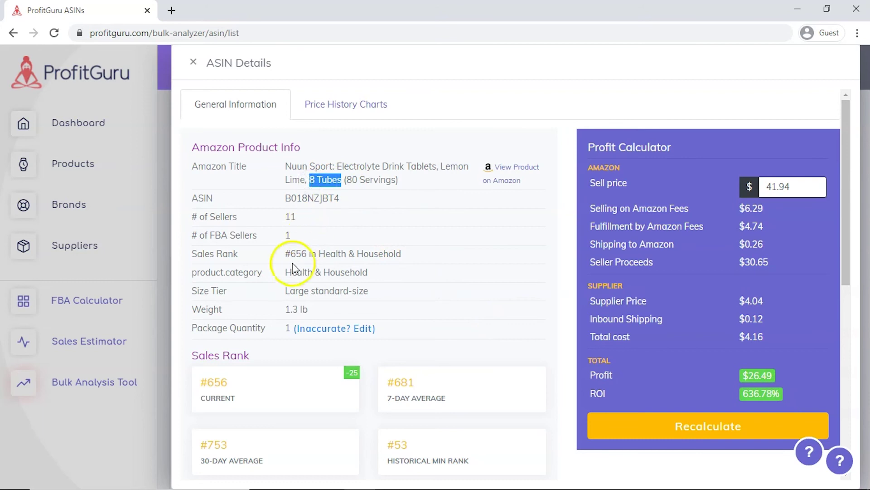
{"action": "double_click", "coordinate": [284, 330]}
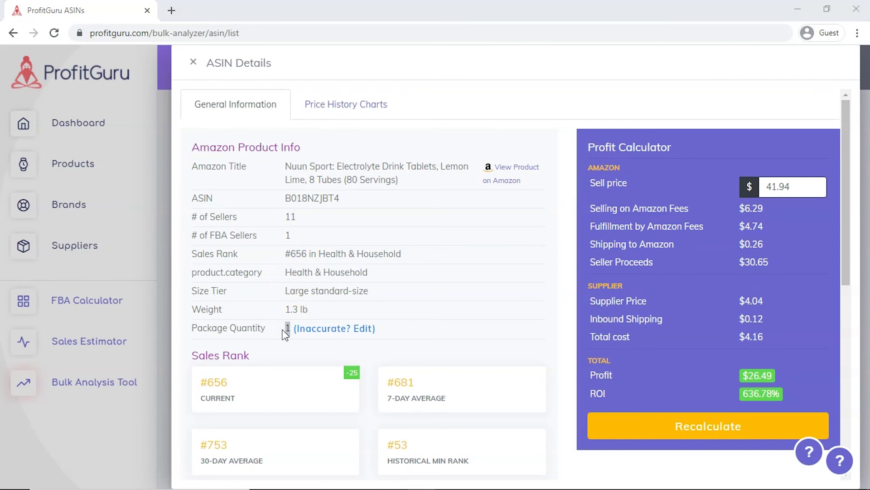
{"action": "left_click", "coordinate": [336, 330]}
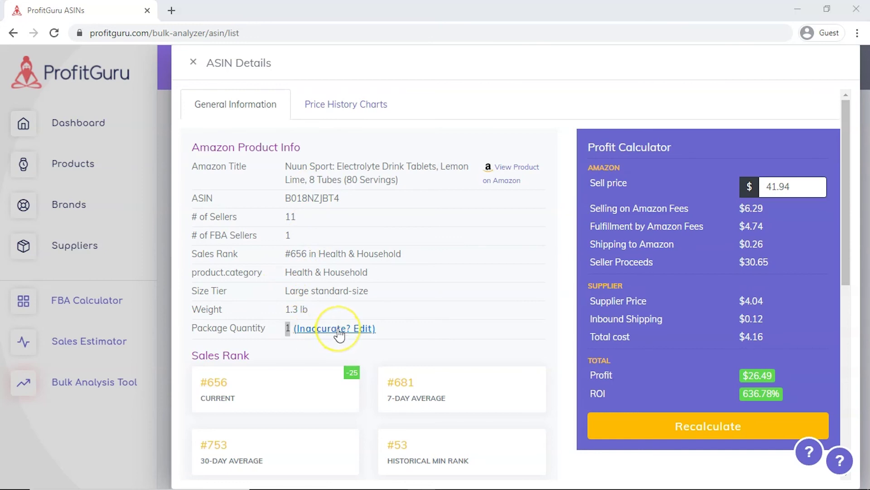
Step: Change the package quantity from 1 to 8 and update, giving $-2.64 profit and -7.93% ROI
{"action": "left_click", "coordinate": [338, 329]}
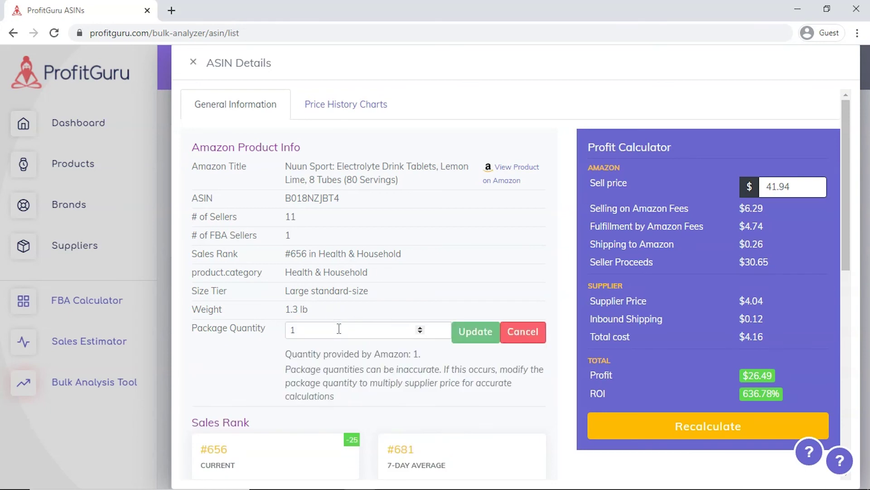
{"action": "left_click", "coordinate": [338, 328]}
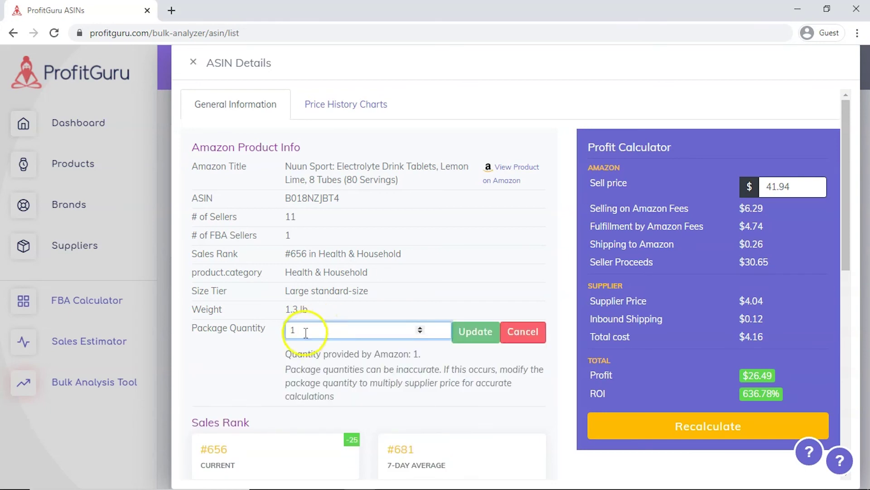
{"action": "double_click", "coordinate": [292, 330]}
{"action": "type", "text": "8"}
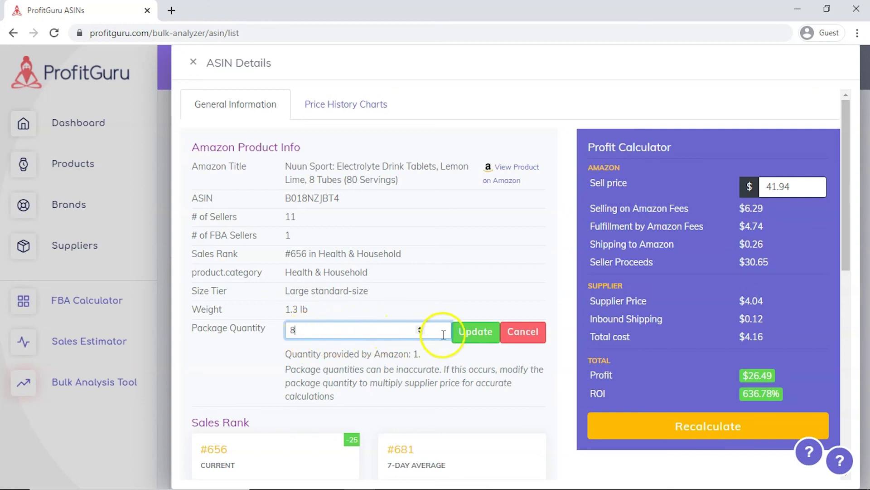
{"action": "left_click", "coordinate": [467, 332]}
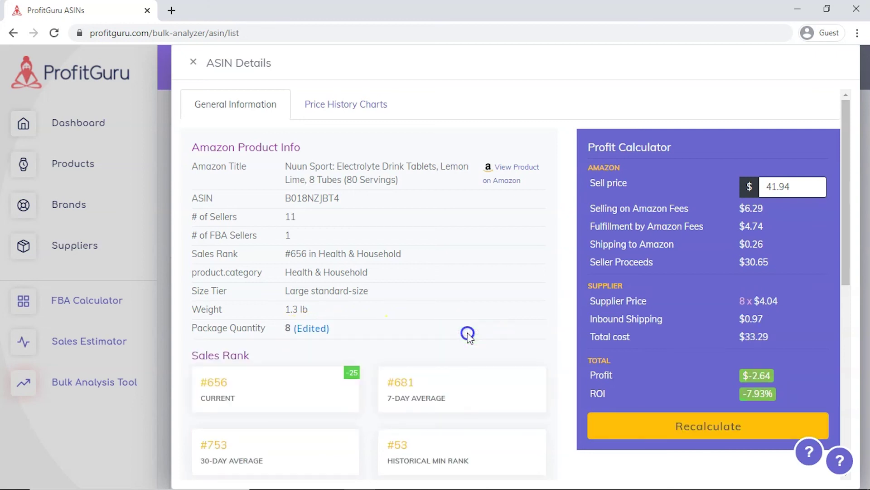
{"action": "left_click_drag", "start_coordinate": [736, 389], "coordinate": [779, 400]}
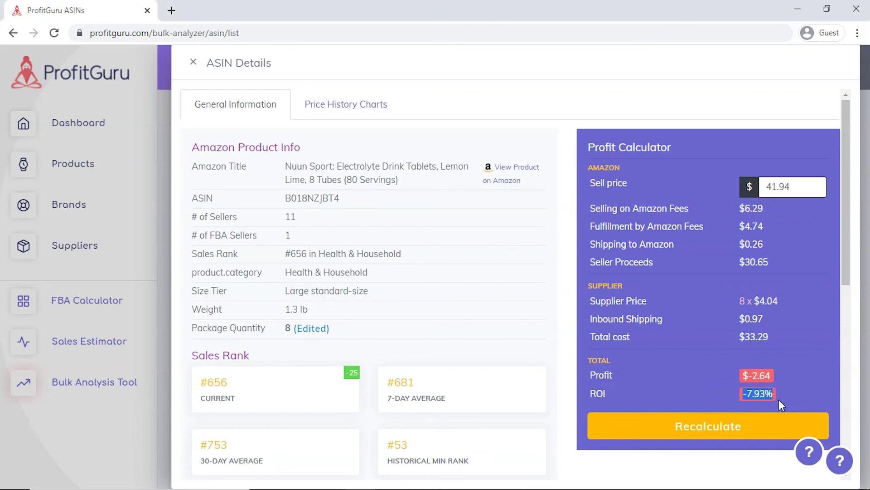